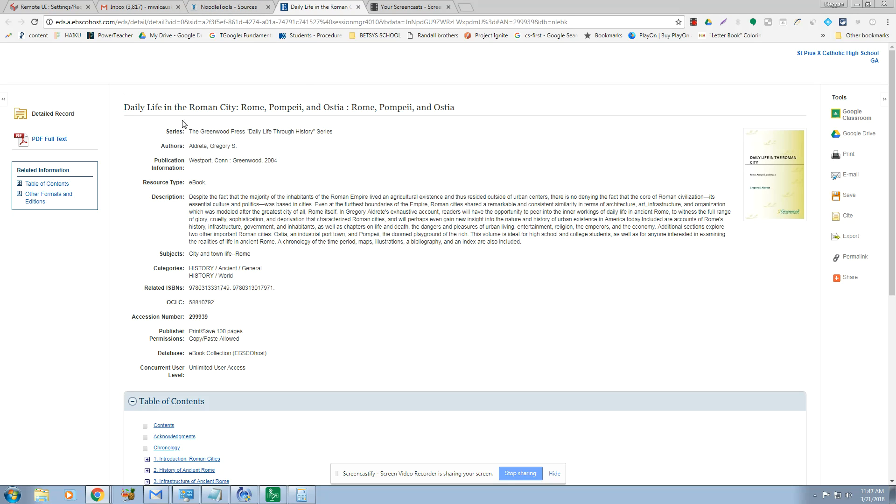
# Switch to NoodleTools, create a Chicago/Turabian project titled ABC Book, and start a new citation in its sources
pyautogui.click(213, 7)
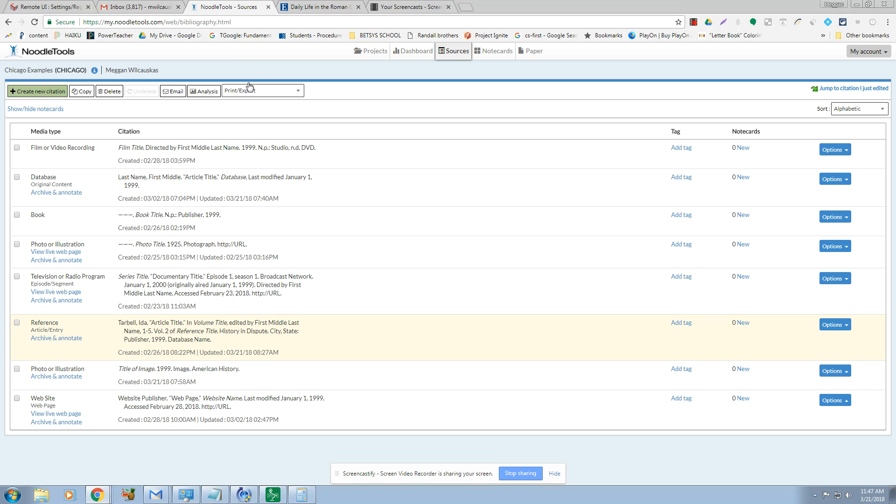
pyautogui.click(41, 92)
pyautogui.click(383, 51)
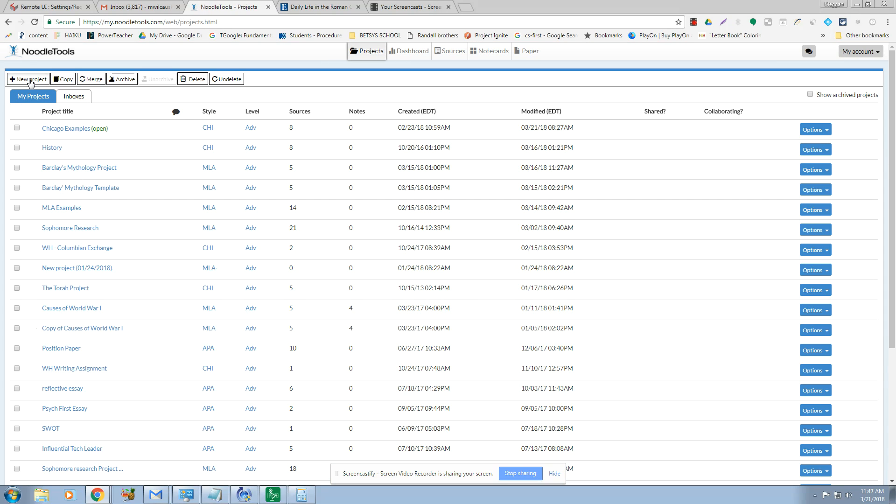
pyautogui.click(29, 80)
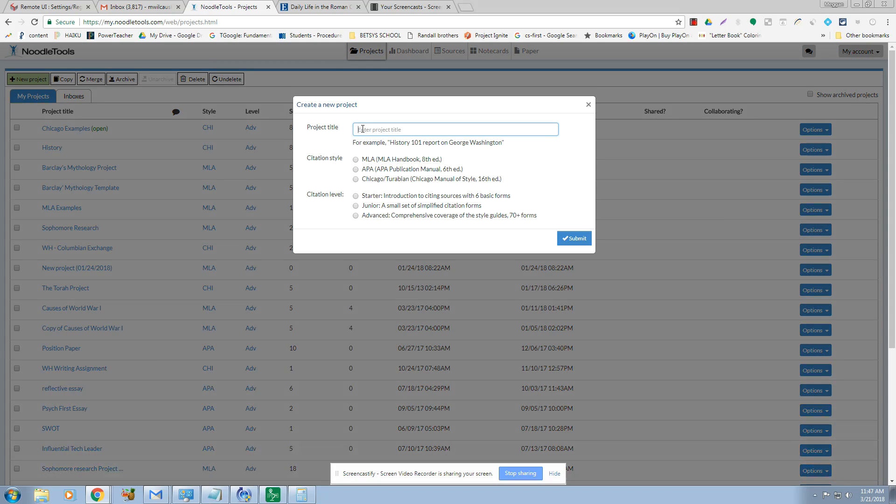
pyautogui.write('ABC Book')
pyautogui.click(356, 180)
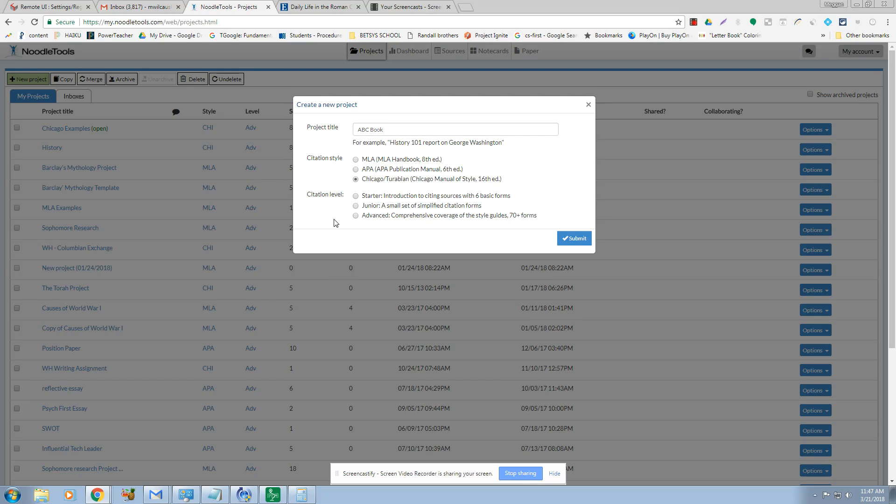
pyautogui.click(570, 238)
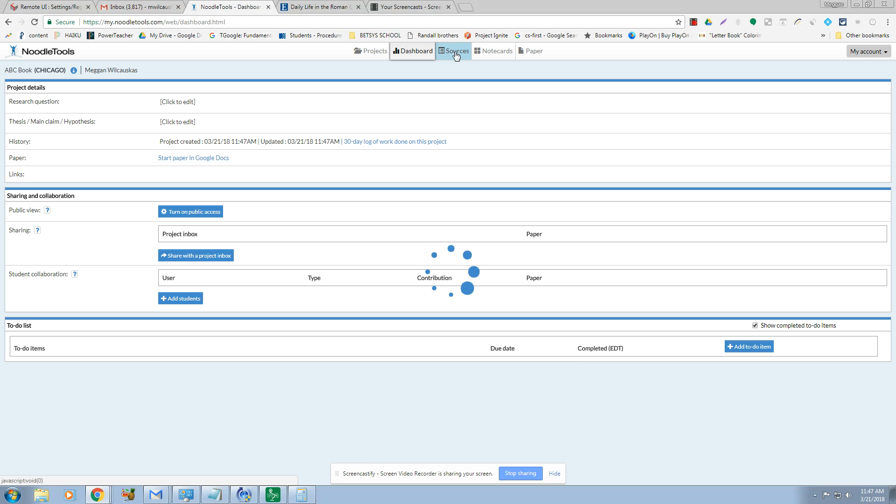
pyautogui.click(455, 52)
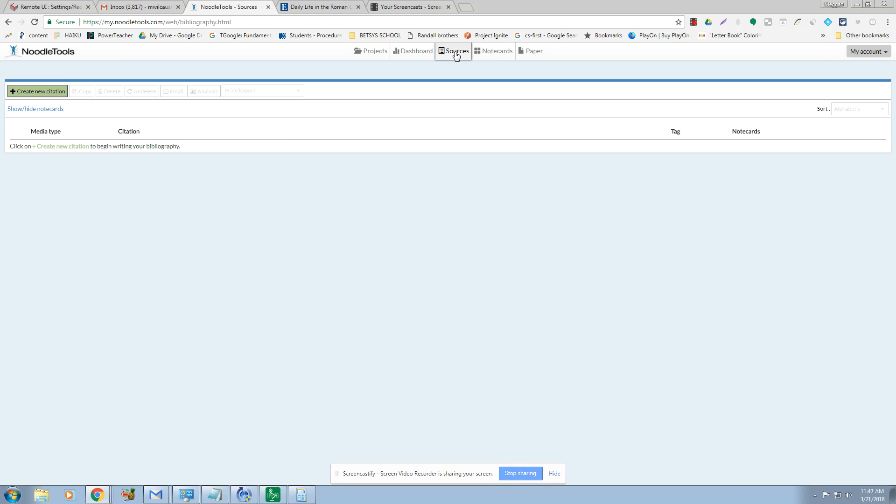
pyautogui.click(40, 91)
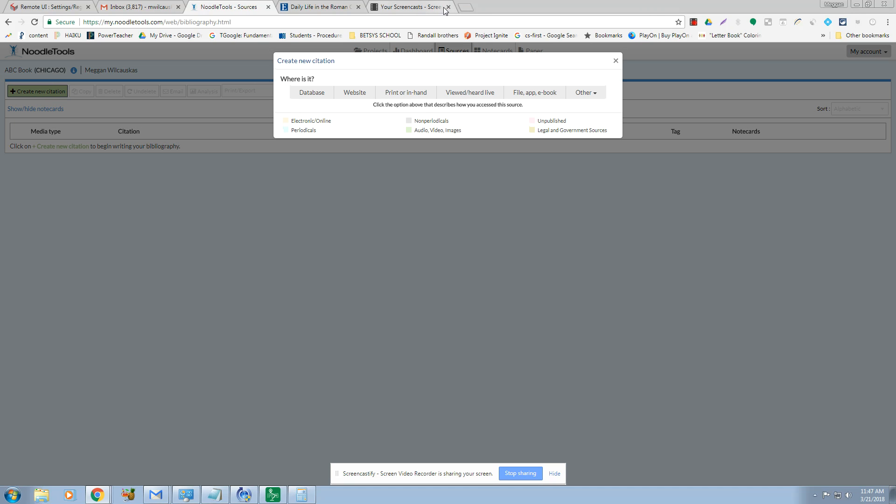
# Switch to the EBSCO record of Daily Life in the Roman City and examine its ready-made Chicago/Turabian citation
pyautogui.click(300, 7)
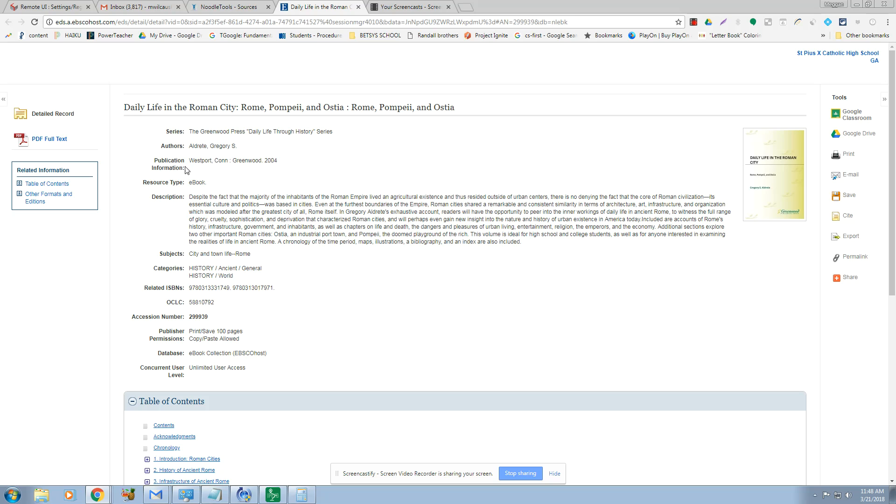
pyautogui.click(847, 217)
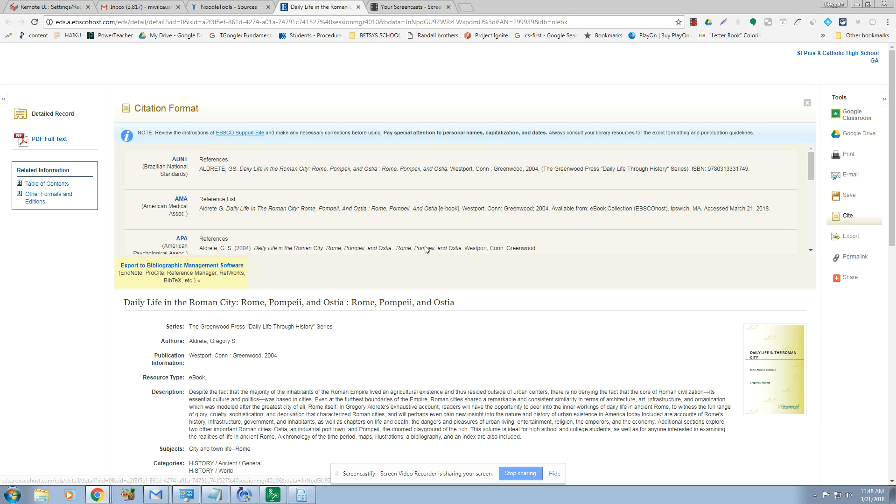
pyautogui.scroll(-1, 462, 232)
pyautogui.scroll(-3, 590, 194)
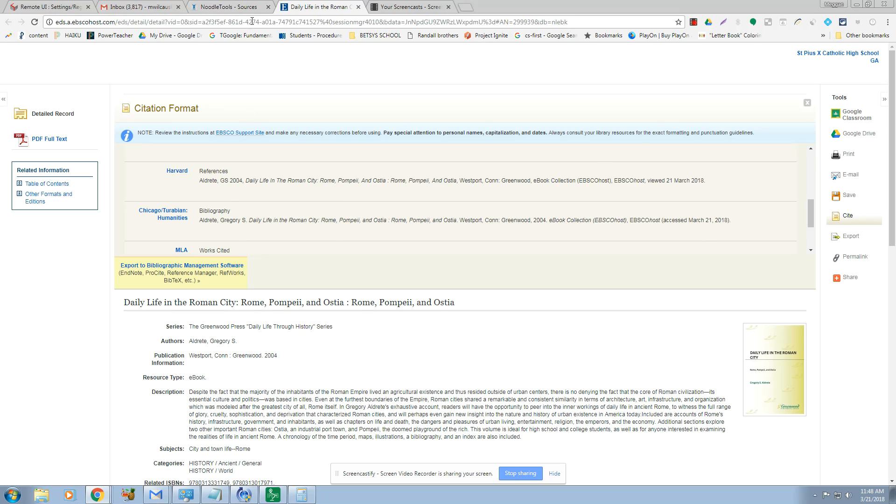
# Back in NoodleTools, choose a book accessed through a database as the source type of the new citation
pyautogui.click(220, 10)
pyautogui.click(319, 96)
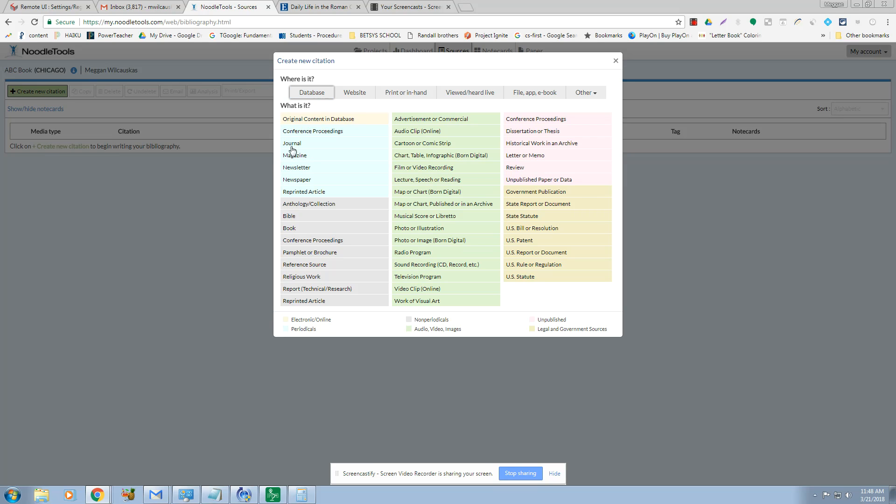
pyautogui.click(290, 229)
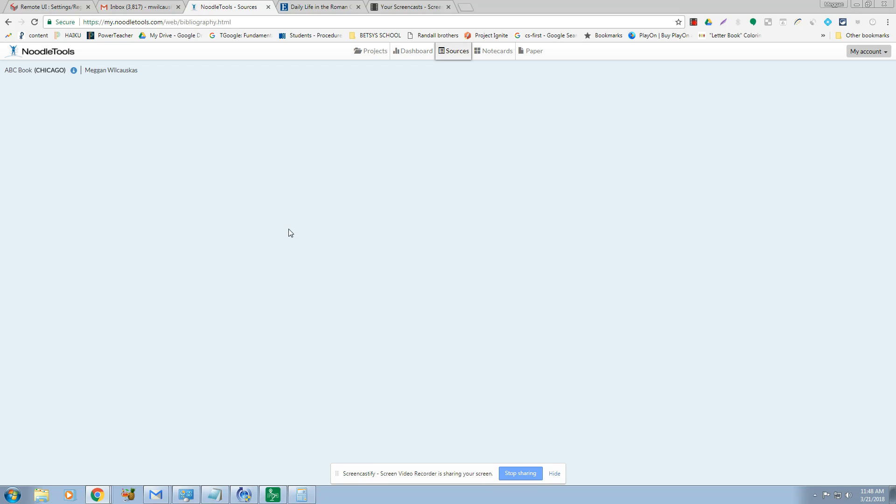
pyautogui.click(102, 117)
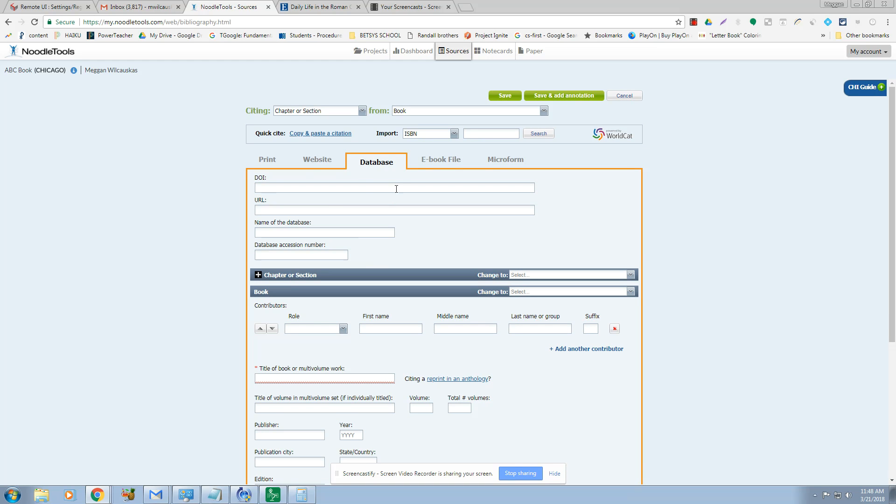
# Check the EBSCO record for the source database and set the citation's database name to EBSCO eBook Collection
pyautogui.click(316, 9)
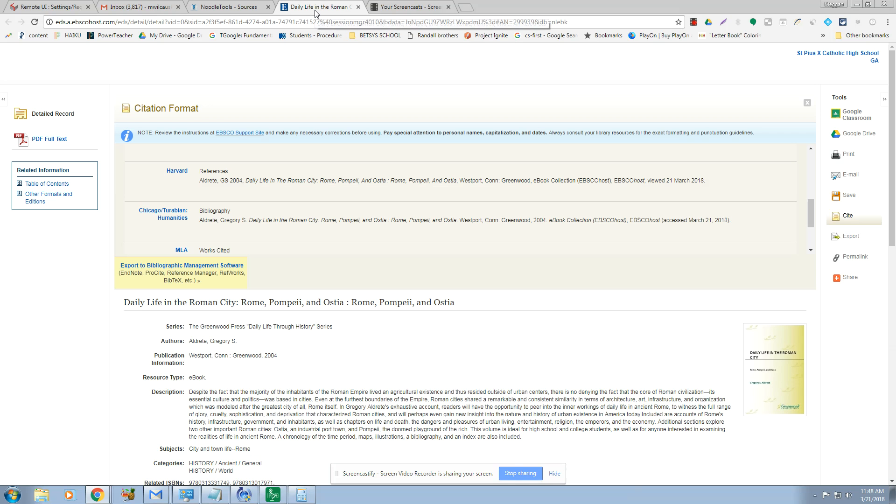
pyautogui.scroll(-3, 276, 226)
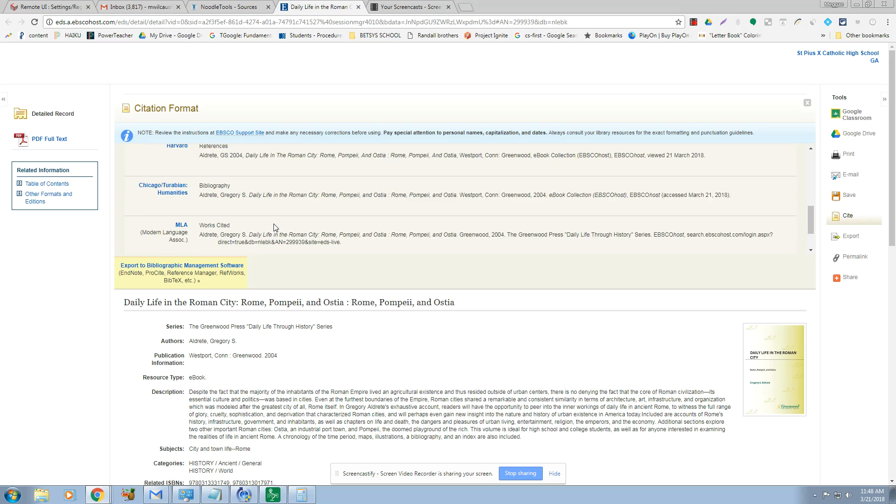
pyautogui.scroll(-3, 329, 355)
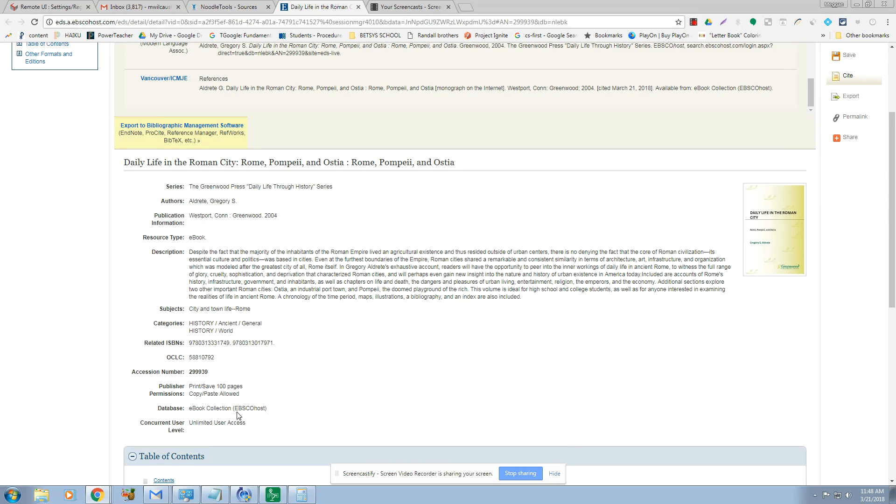
pyautogui.click(225, 7)
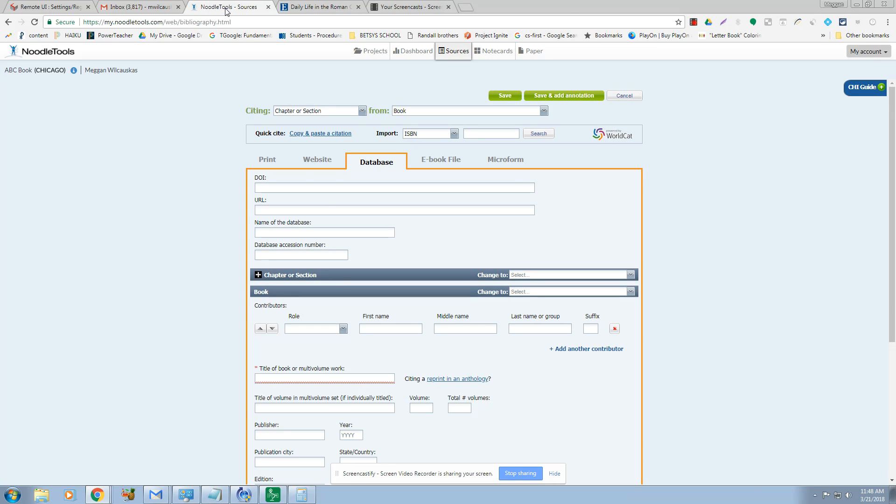
pyautogui.click(310, 233)
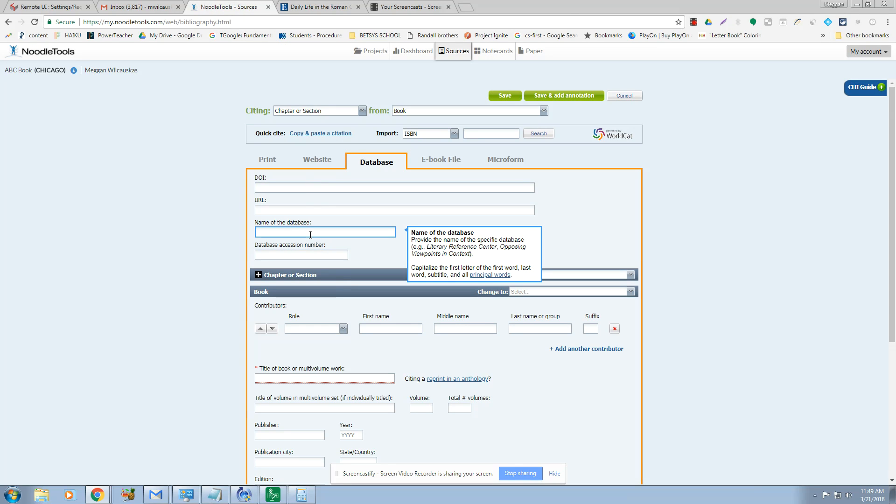
pyautogui.write('eb')
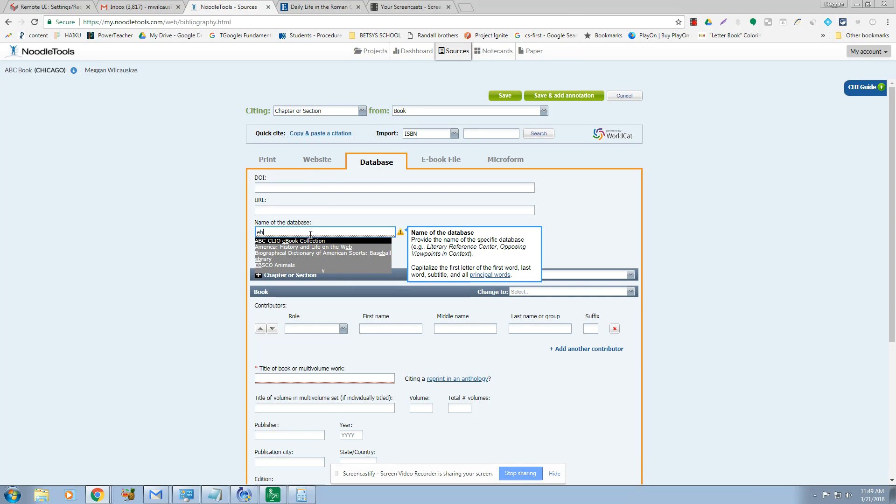
pyautogui.write('ook')
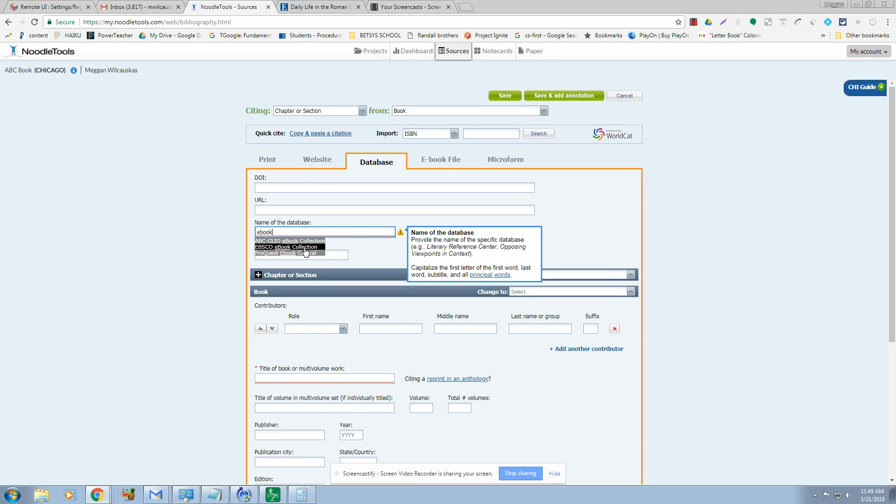
pyautogui.click(305, 248)
pyautogui.moveTo(402, 237)
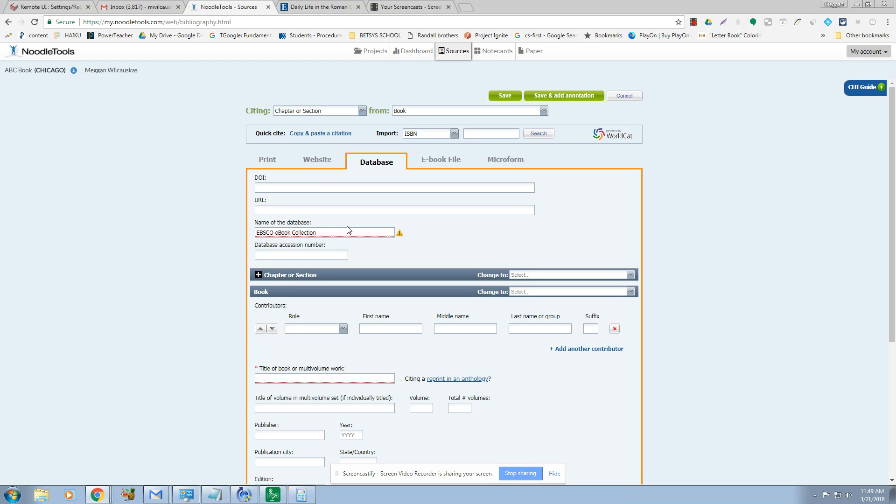
pyautogui.click(289, 209)
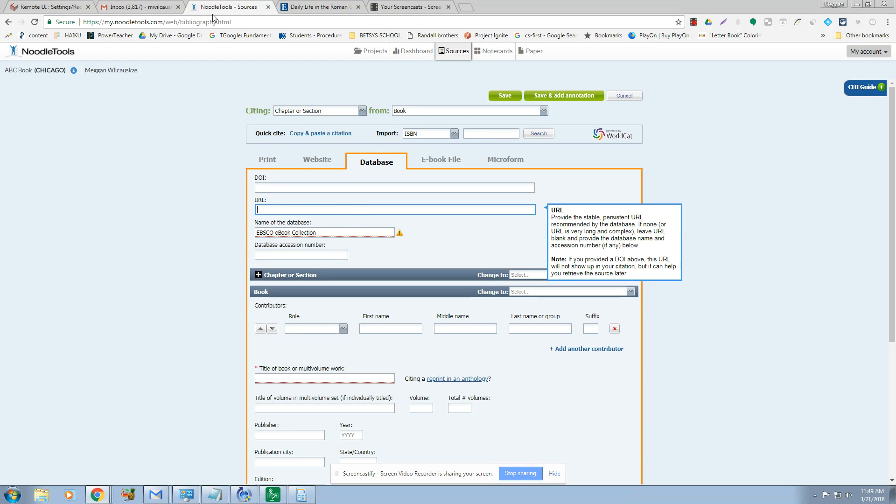
# Copy the full book title from the EBSCO record into the citation's title of book or multivolume work
pyautogui.click(305, 6)
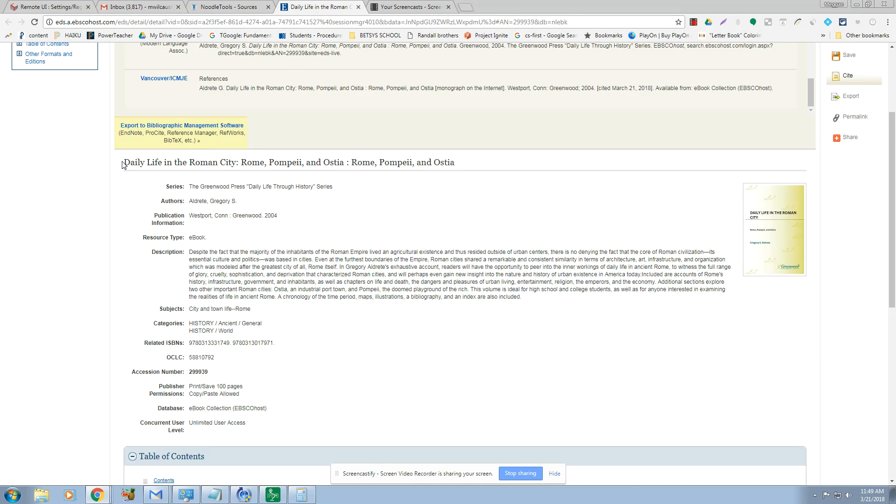
pyautogui.moveTo(124, 162); pyautogui.dragTo(461, 173)
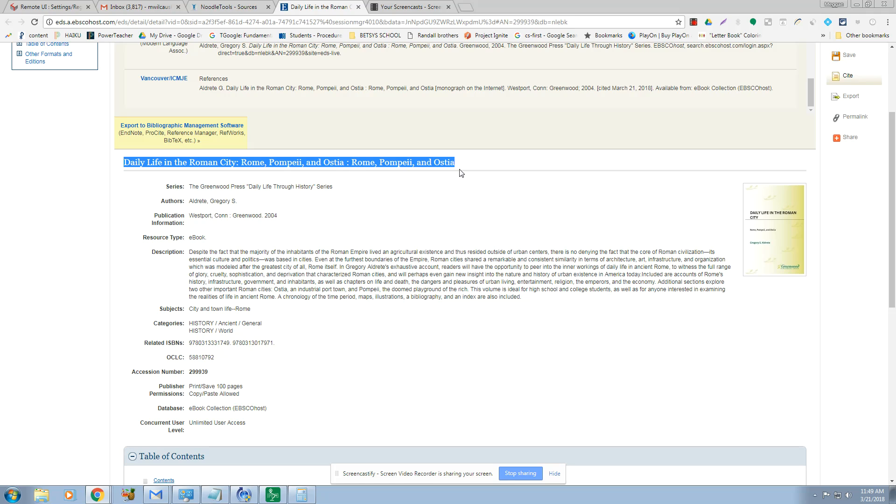
pyautogui.click(219, 6)
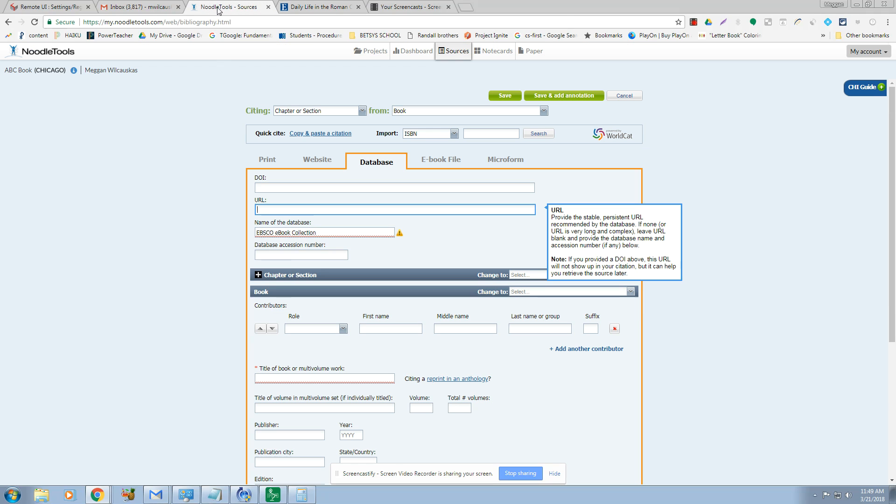
pyautogui.scroll(-1, 351, 322)
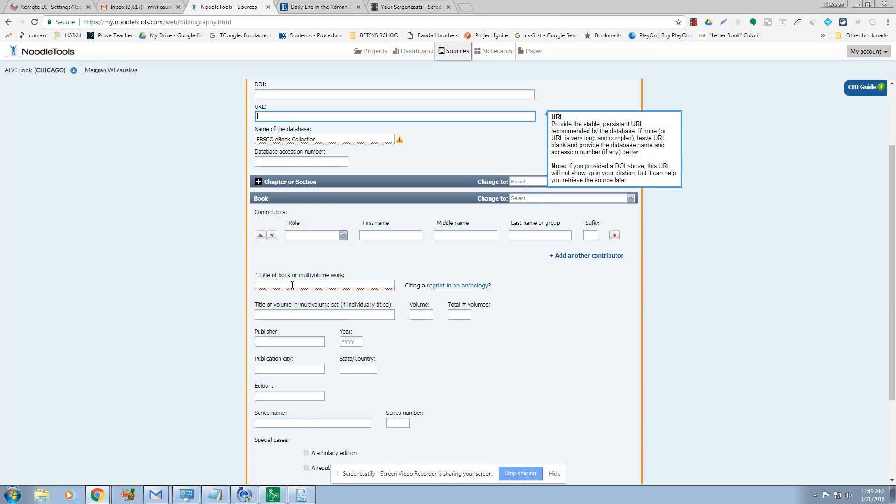
pyautogui.click(293, 285)
pyautogui.hotkey('ctrl', 'v')
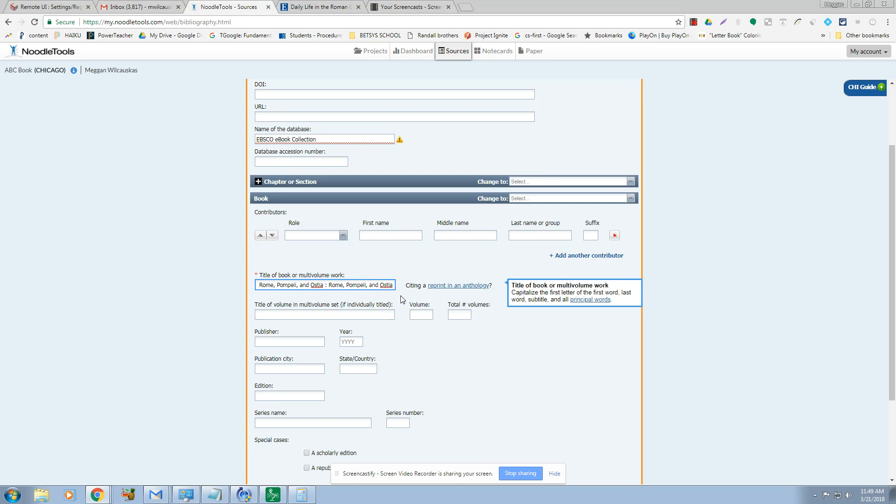
# Look up the author in the EBSCO record and enter the author's last name for the book's contributor
pyautogui.click(309, 10)
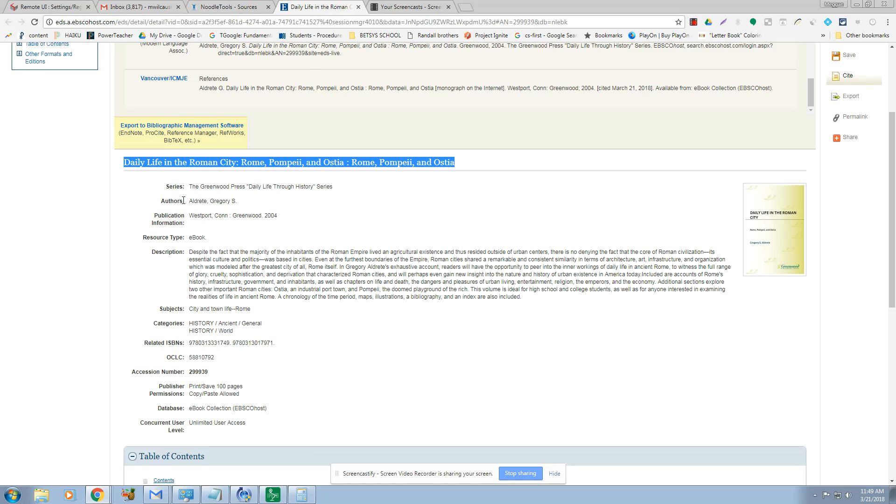
pyautogui.moveTo(189, 201); pyautogui.dragTo(207, 203)
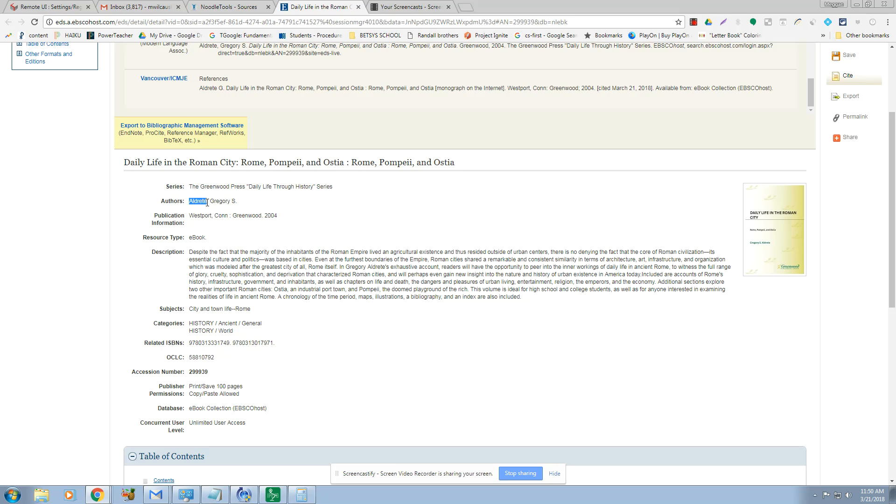
pyautogui.click(241, 7)
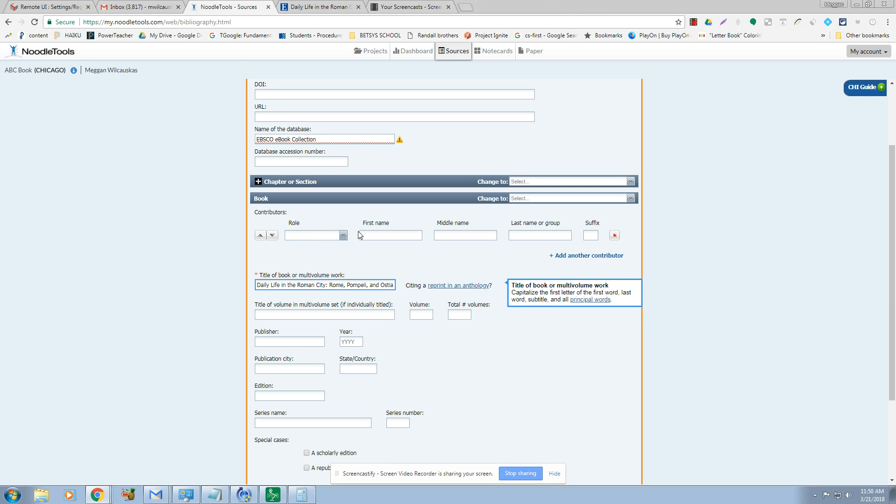
pyautogui.click(369, 237)
pyautogui.click(513, 235)
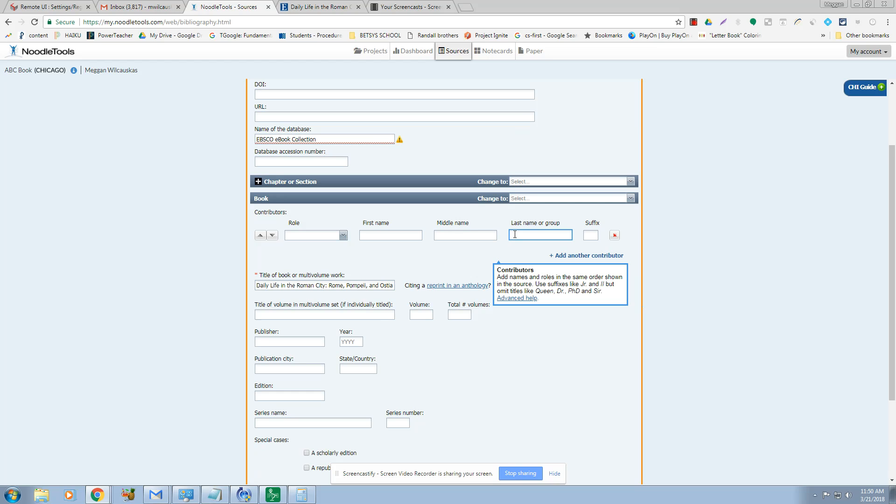
pyautogui.hotkey('ctrl', 'v')
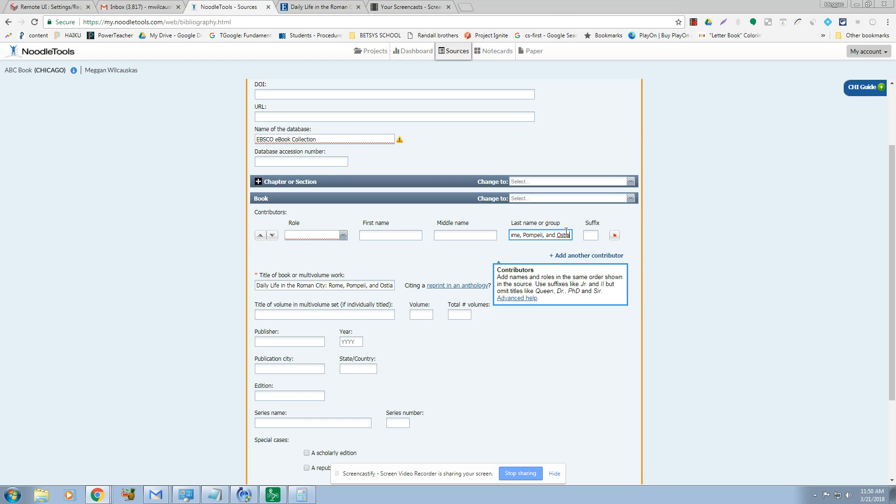
pyautogui.moveTo(569, 235); pyautogui.dragTo(505, 240)
pyautogui.write('a')
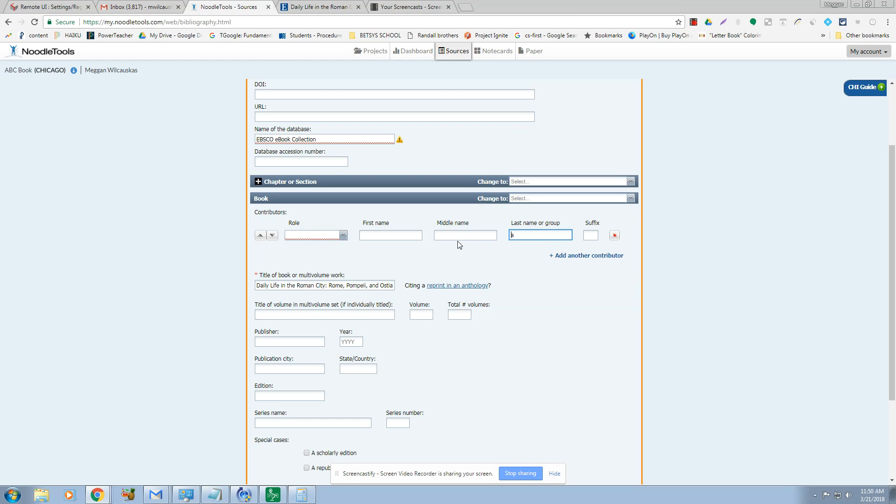
pyautogui.press('BackSpace')
pyautogui.write('Aldrete')
# Enter the author's capitalized first name and middle initial for the book's contributor, and set the role to Author
pyautogui.click(368, 235)
pyautogui.write('gregory')
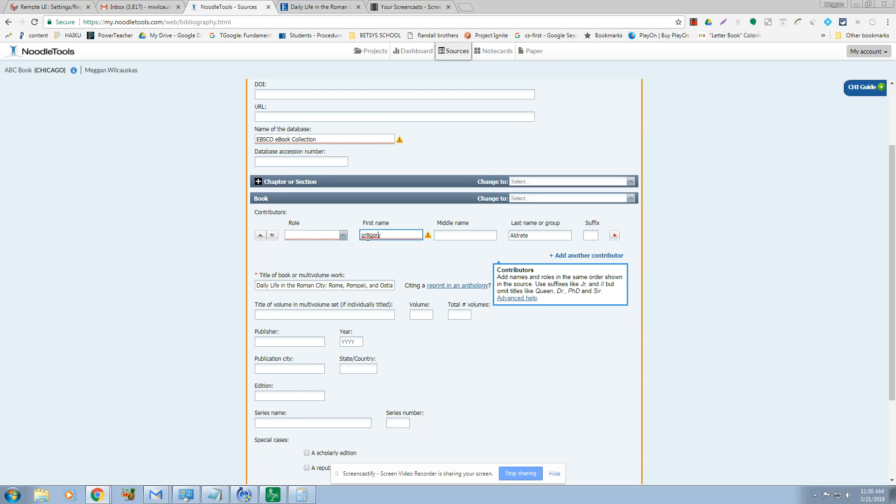
pyautogui.moveTo(430, 238)
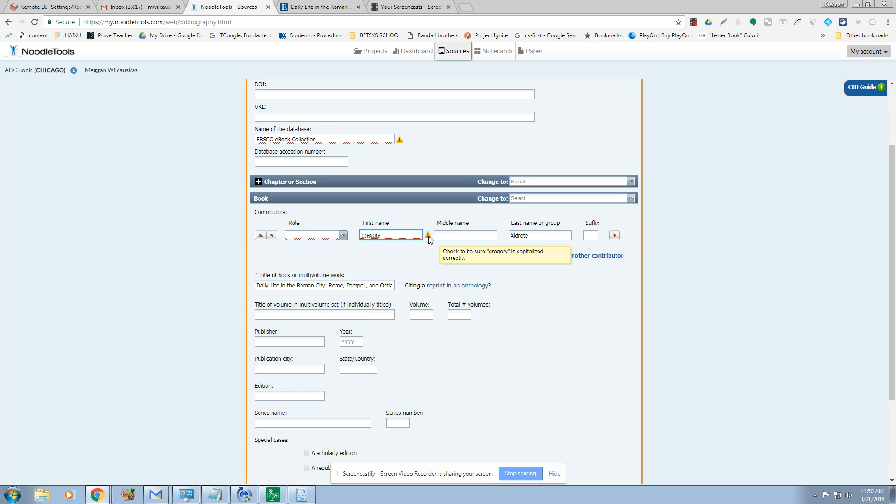
pyautogui.press('Home')
pyautogui.press('Delete')
pyautogui.write('G')
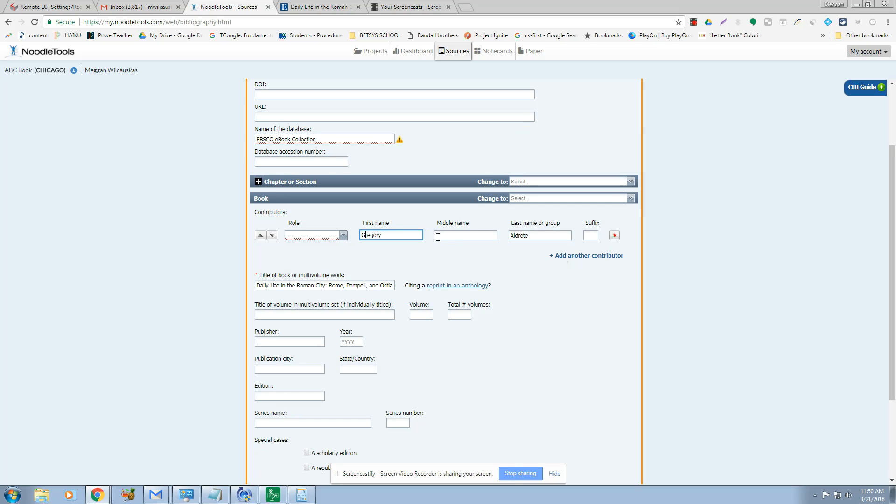
pyautogui.click(442, 235)
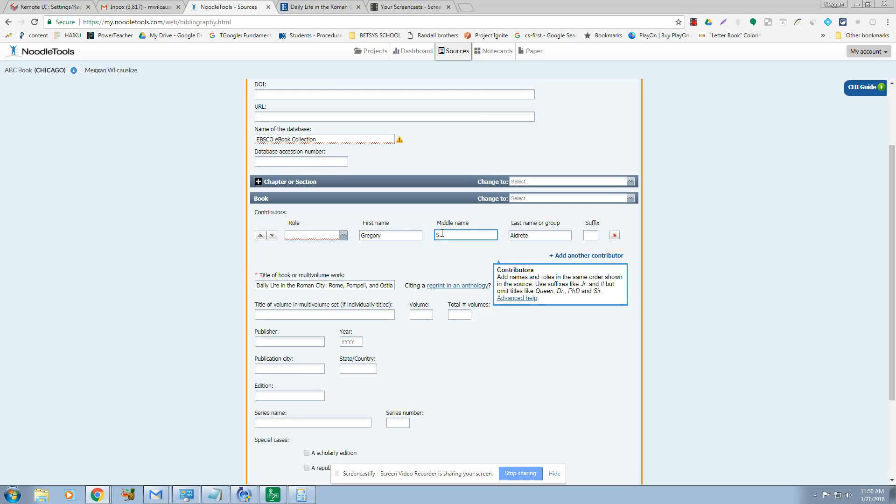
pyautogui.click(343, 235)
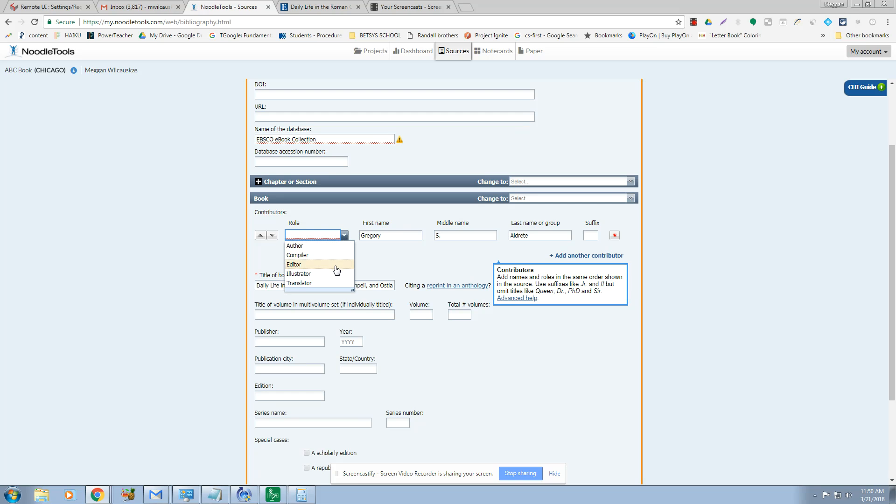
pyautogui.click(299, 246)
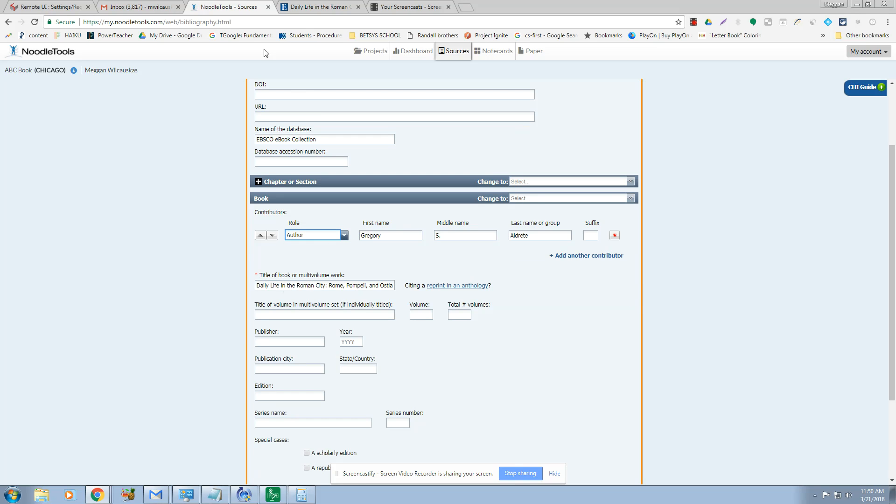
# Check the EBSCO record's publication information and set the publication city to Westport, the state to CT and the publisher to Greenwood
pyautogui.click(308, 6)
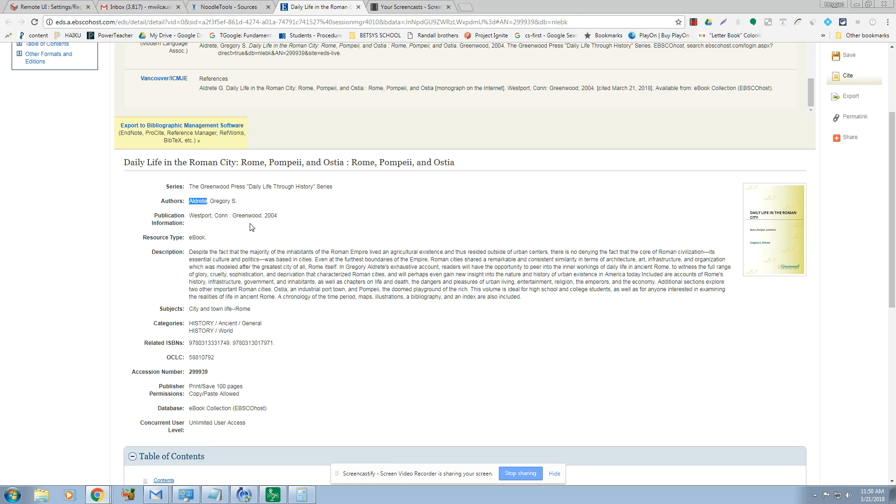
pyautogui.click(228, 7)
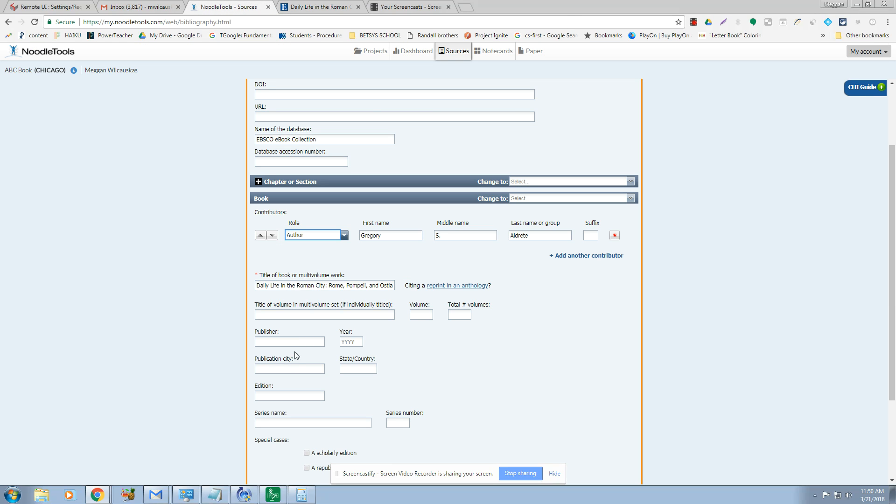
pyautogui.click(293, 369)
pyautogui.write('Westport')
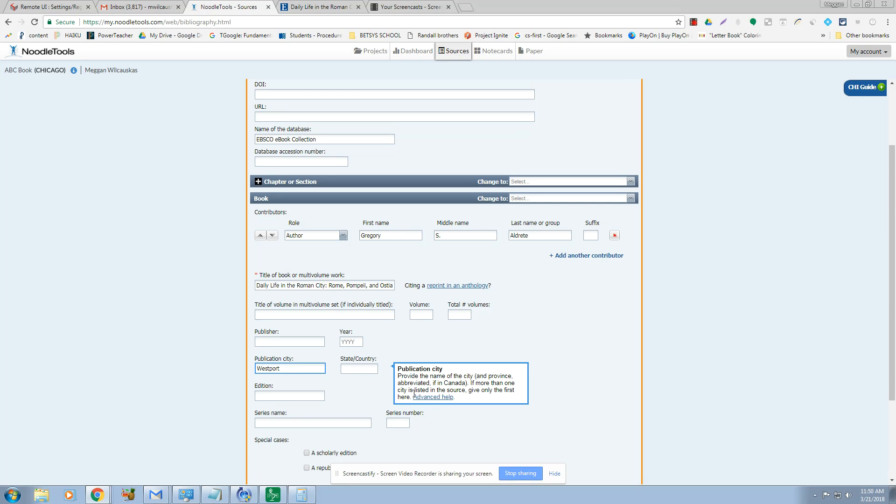
pyautogui.click(445, 397)
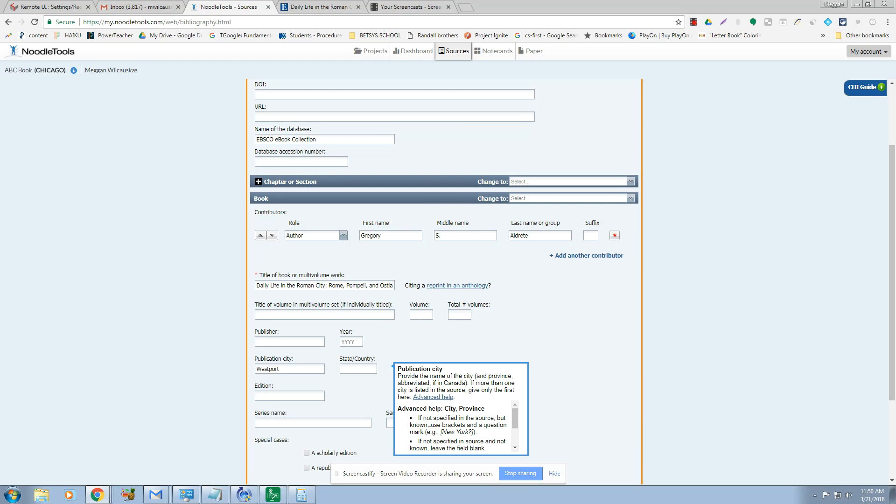
pyautogui.moveTo(515, 426); pyautogui.dragTo(514, 444)
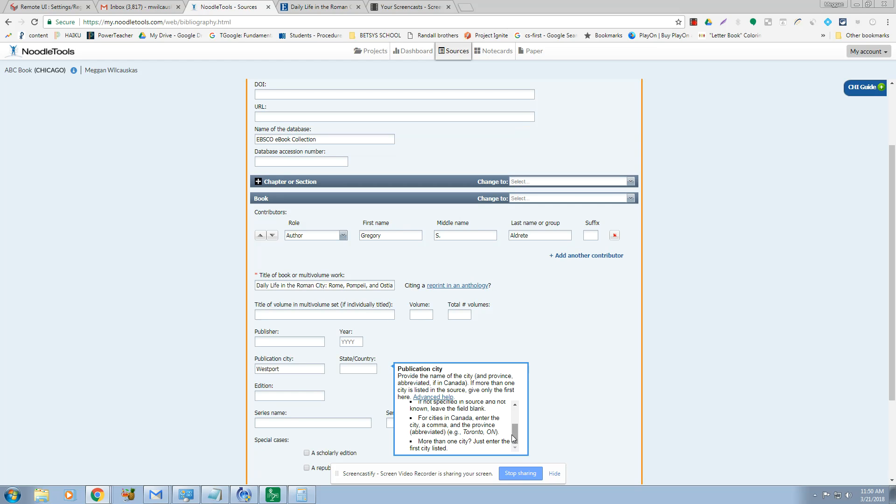
pyautogui.click(357, 368)
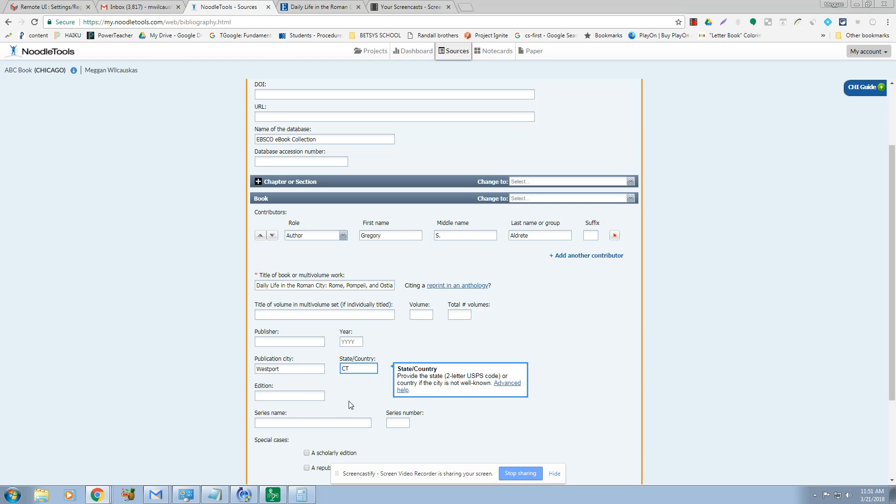
pyautogui.click(283, 339)
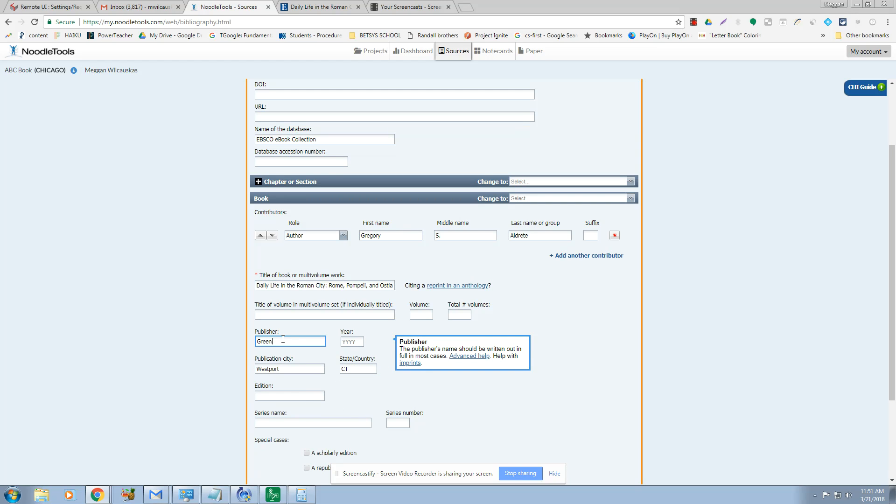
# Open the e-book's PDF full text from the EBSCO record and page through the front matter to examine the copyright page
pyautogui.click(332, 6)
pyautogui.scroll(-4, 276, 262)
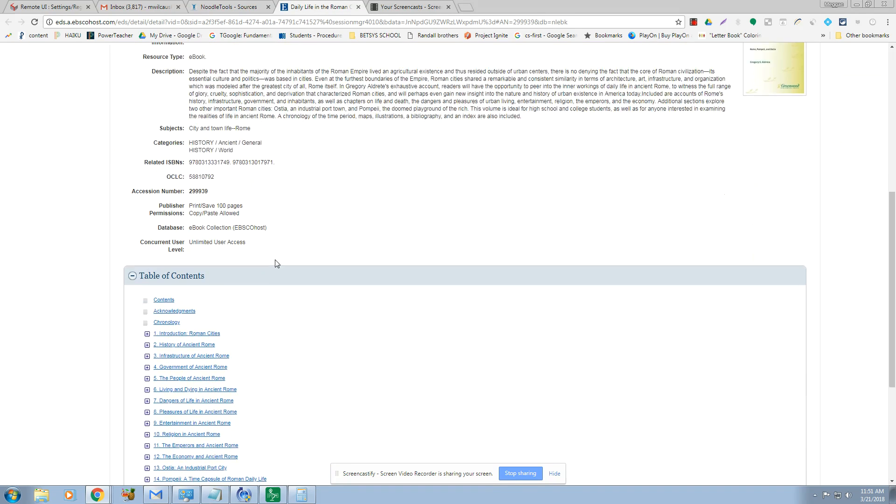
pyautogui.scroll(5, 276, 262)
pyautogui.scroll(2, 61, 100)
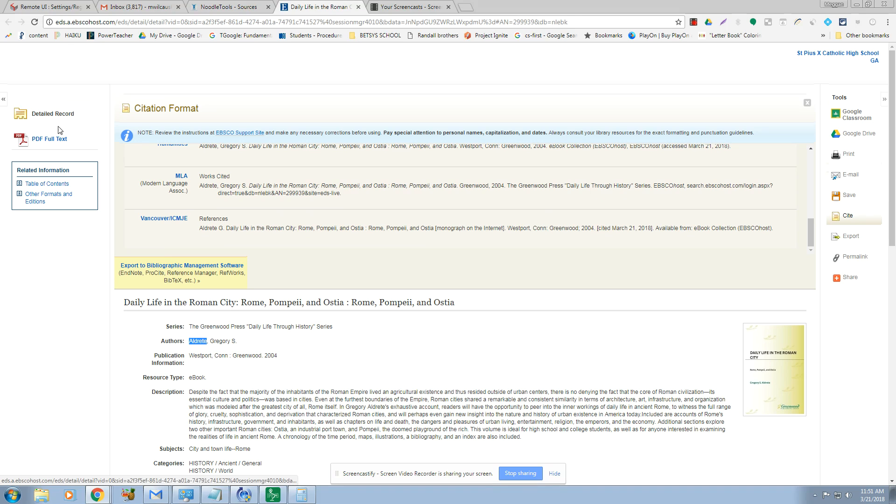
pyautogui.click(58, 144)
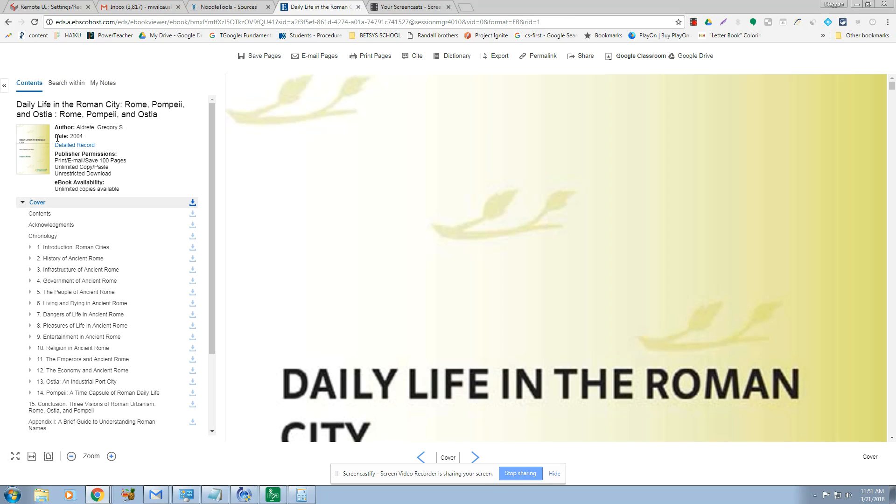
pyautogui.click(476, 458)
pyautogui.scroll(-2, 665, 310)
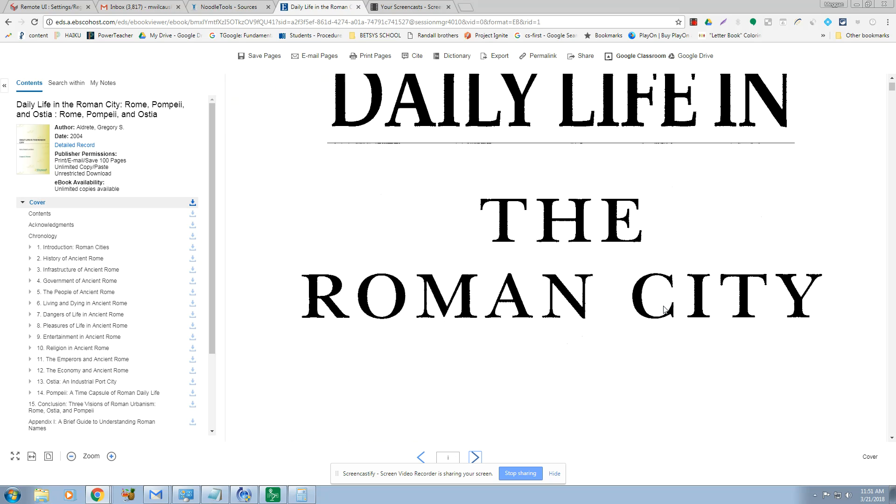
pyautogui.click(478, 458)
pyautogui.scroll(-12, 540, 332)
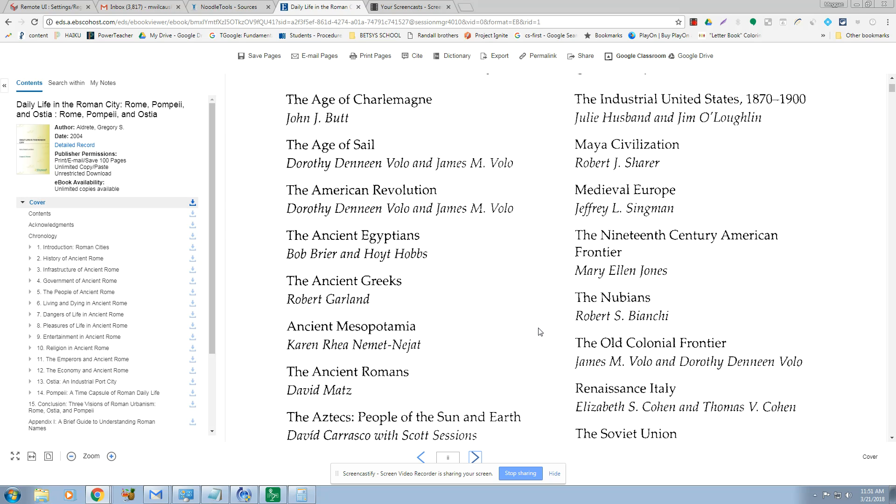
pyautogui.scroll(-1, 540, 332)
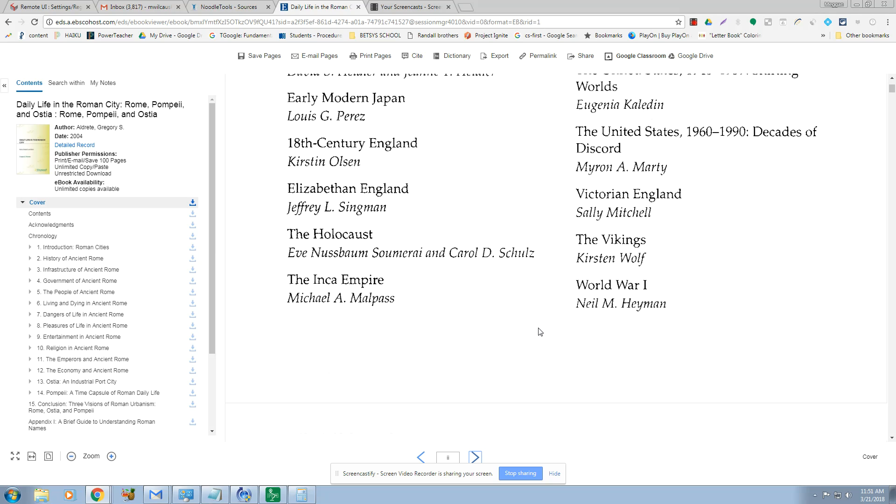
pyautogui.click(477, 459)
pyautogui.scroll(-5, 482, 436)
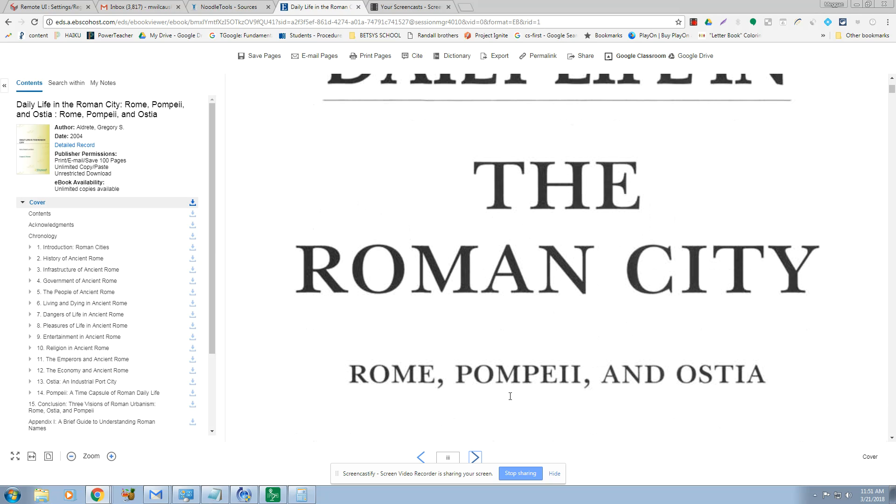
pyautogui.click(475, 458)
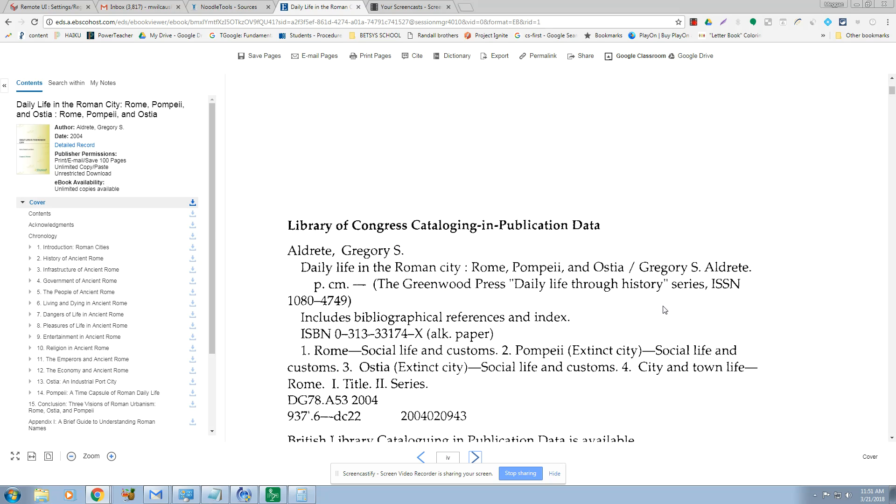
pyautogui.scroll(-3, 520, 362)
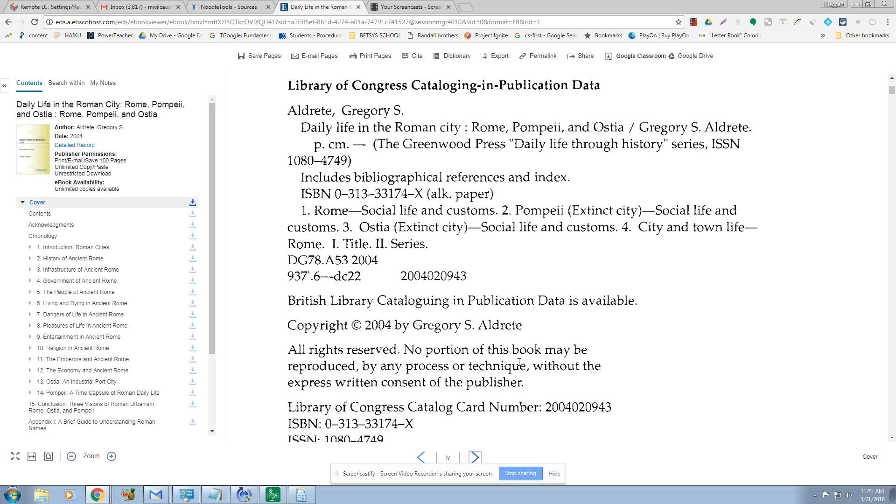
pyautogui.hotkey('ctrl', '-')
pyautogui.hotkey('ctrl', '-')
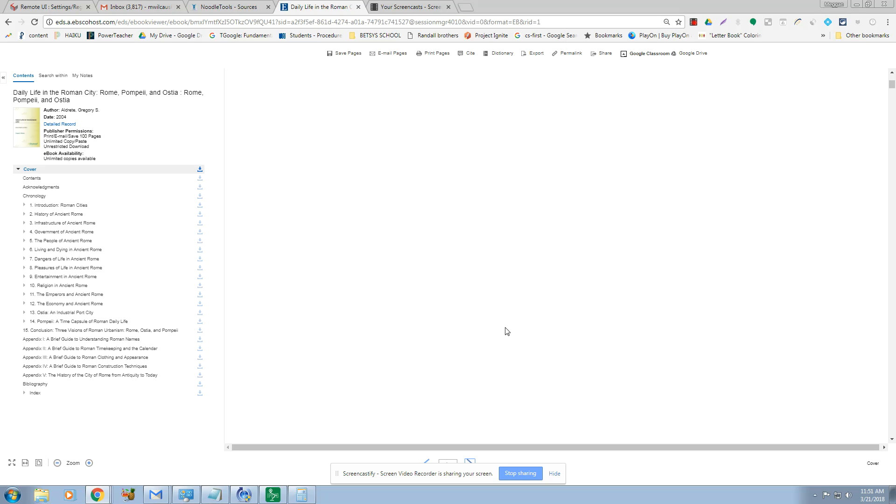
# Return from the e-book viewer to the EBSCO detailed record and restore the page zoom to 100%
pyautogui.click(226, 6)
pyautogui.click(318, 6)
pyautogui.click(8, 22)
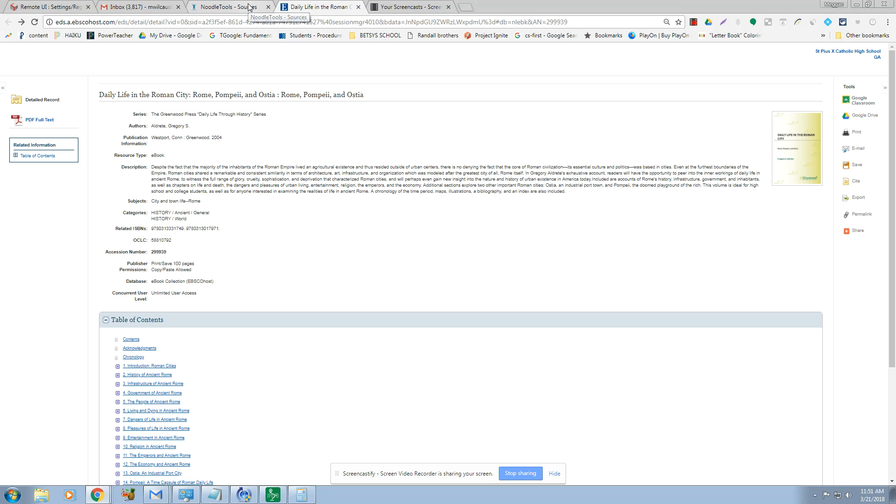
pyautogui.hotkey('ctrl', '+')
pyautogui.hotkey('ctrl', '+')
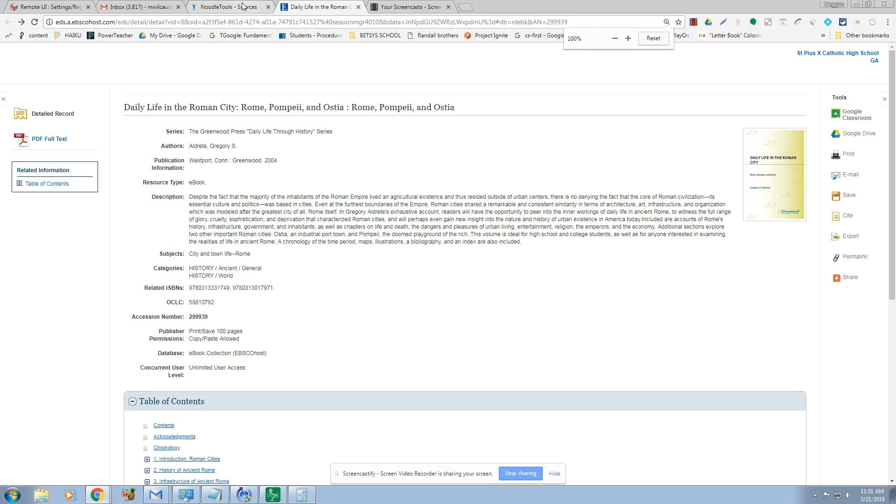
# Copy the series title Daily Life Through History from the EBSCO record into the NoodleTools citation's series name
pyautogui.click(242, 6)
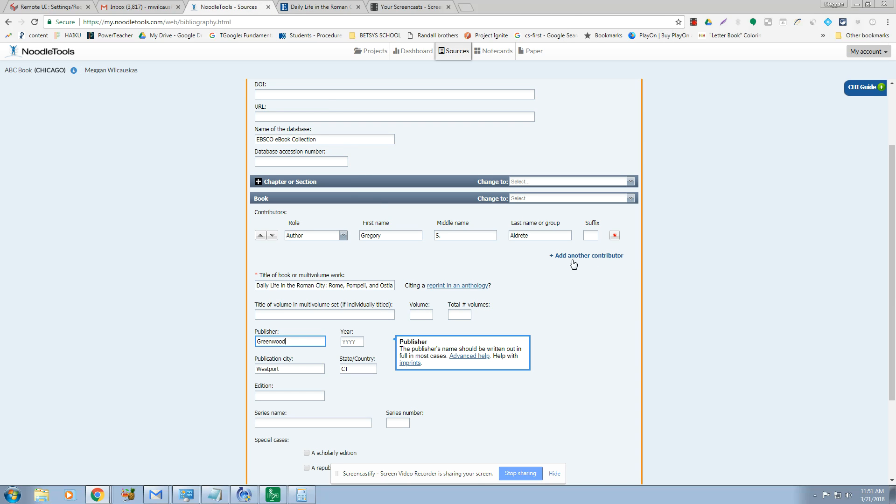
pyautogui.scroll(-2, 708, 234)
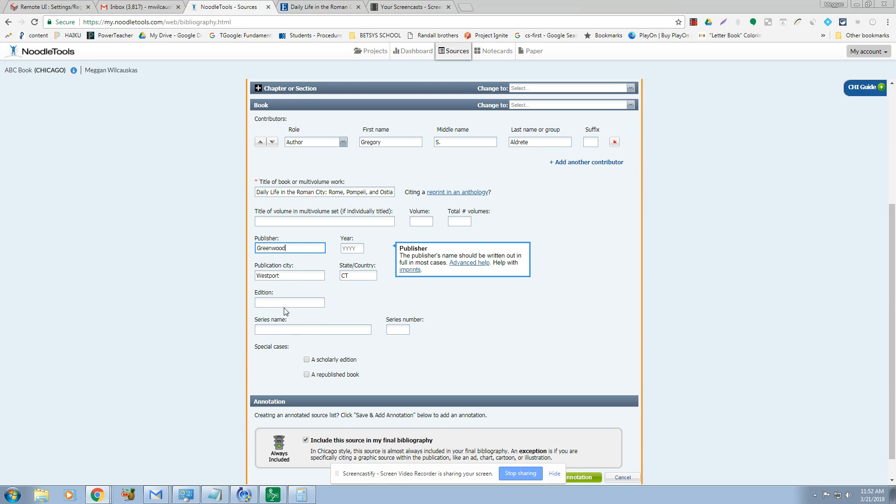
pyautogui.click(313, 5)
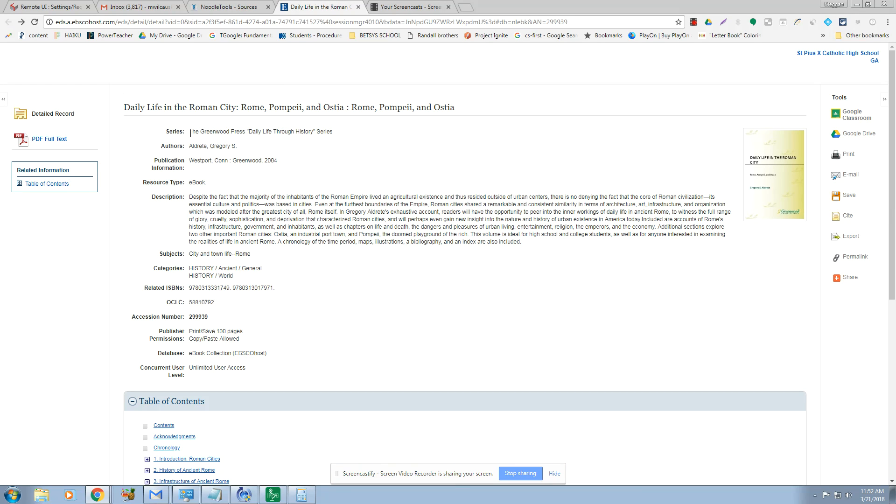
pyautogui.moveTo(248, 133); pyautogui.dragTo(311, 138)
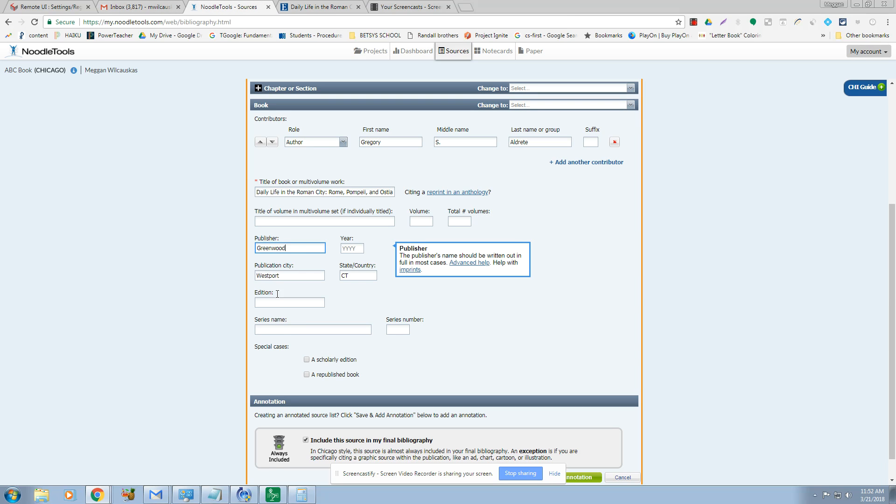
pyautogui.click(220, 7)
pyautogui.click(287, 329)
pyautogui.write('Daily Life Through History')
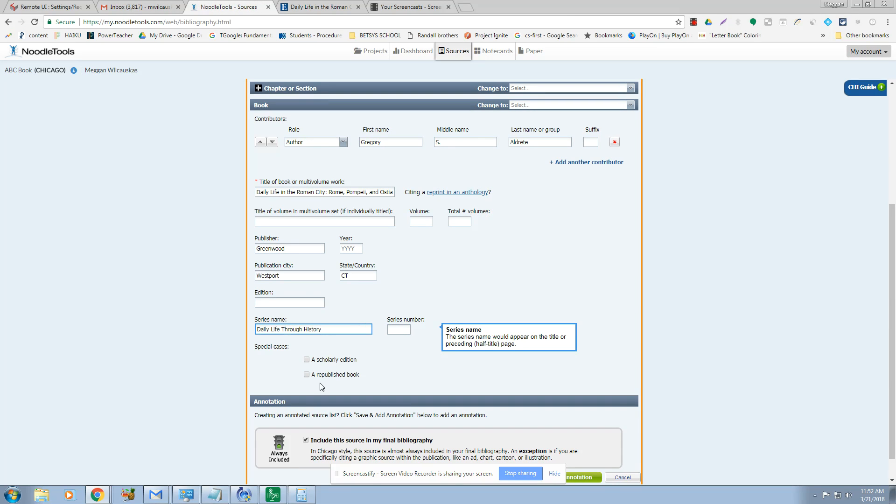
# Check the publication year in the EBSCO record, set the citation's year to 2004 and save the citation
pyautogui.scroll(4, 320, 260)
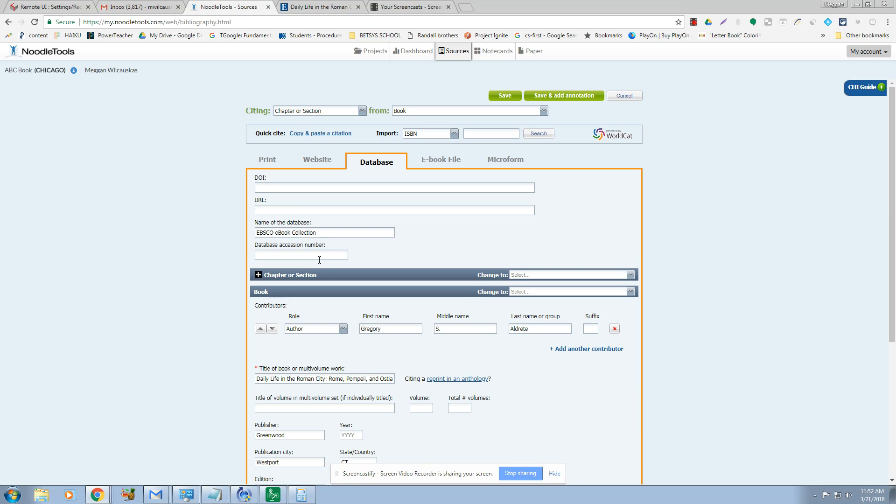
pyautogui.scroll(-3, 320, 260)
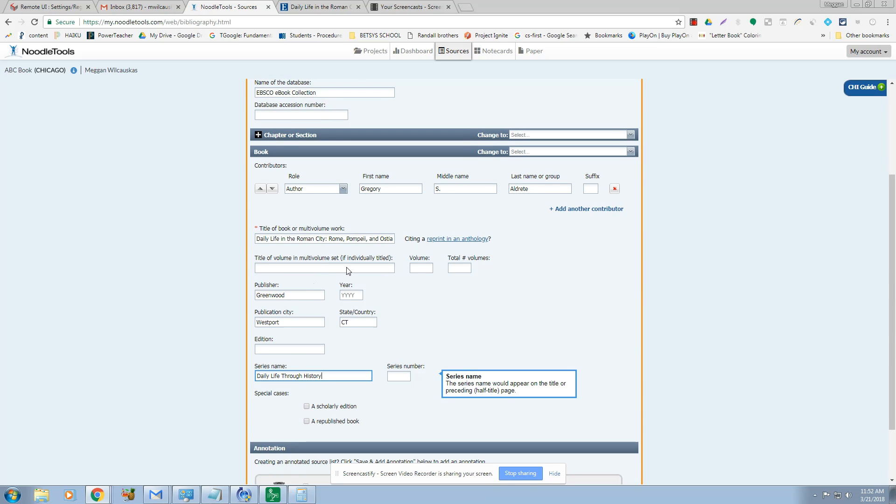
pyautogui.click(309, 7)
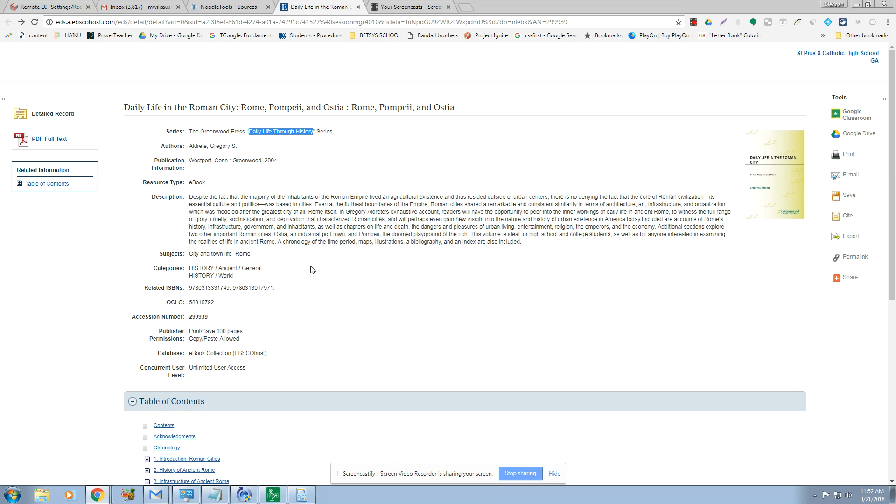
pyautogui.click(211, 9)
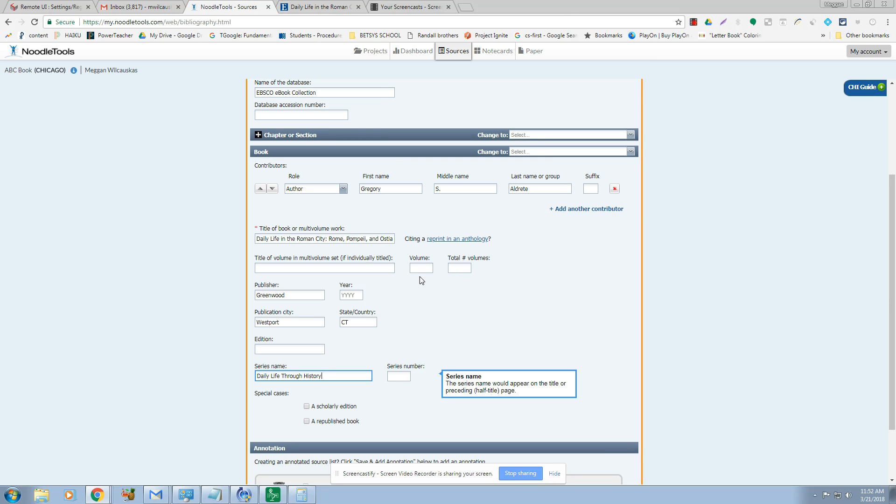
pyautogui.click(362, 295)
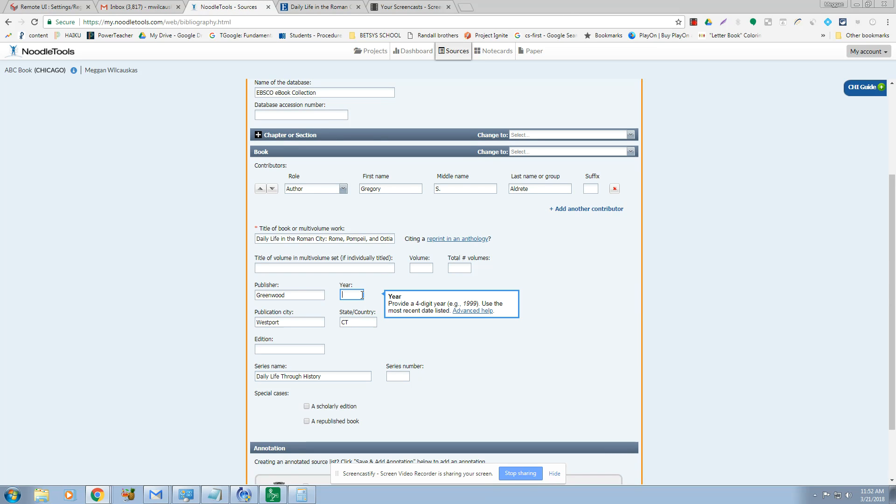
pyautogui.write('2004')
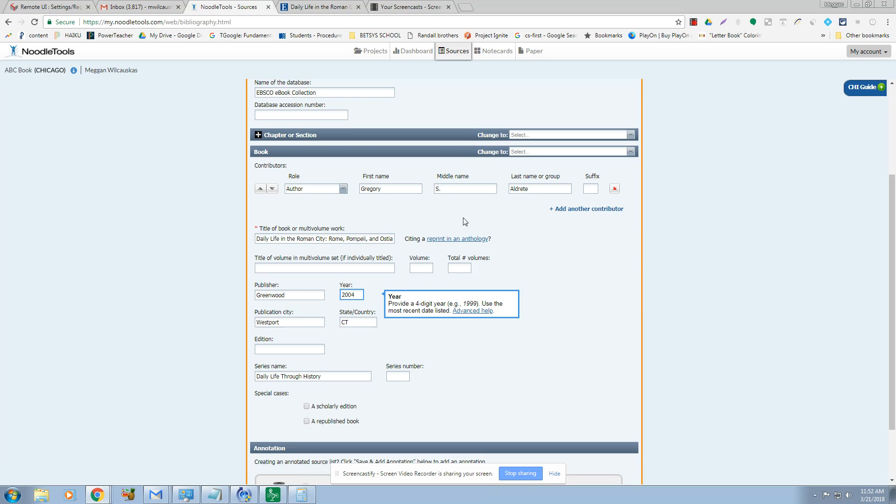
pyautogui.scroll(-2, 556, 288)
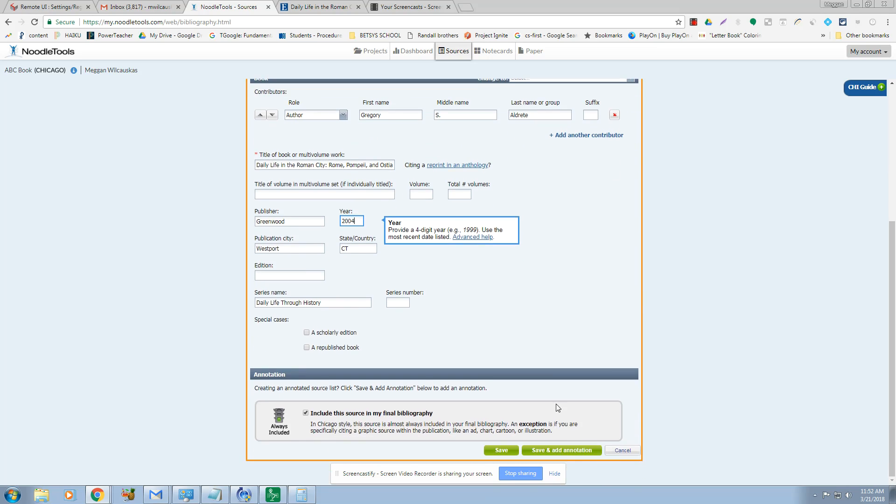
pyautogui.click(498, 451)
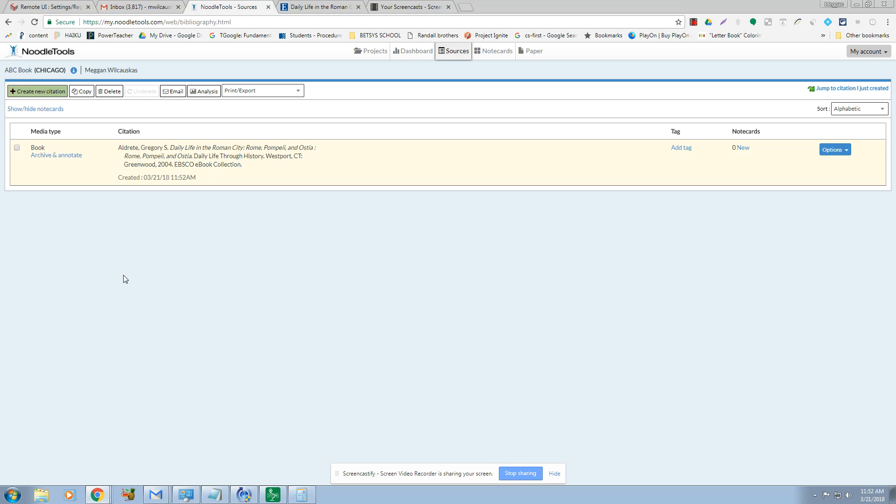
# View the Chicago-style footnote format for the saved book citation and close it
pyautogui.click(849, 151)
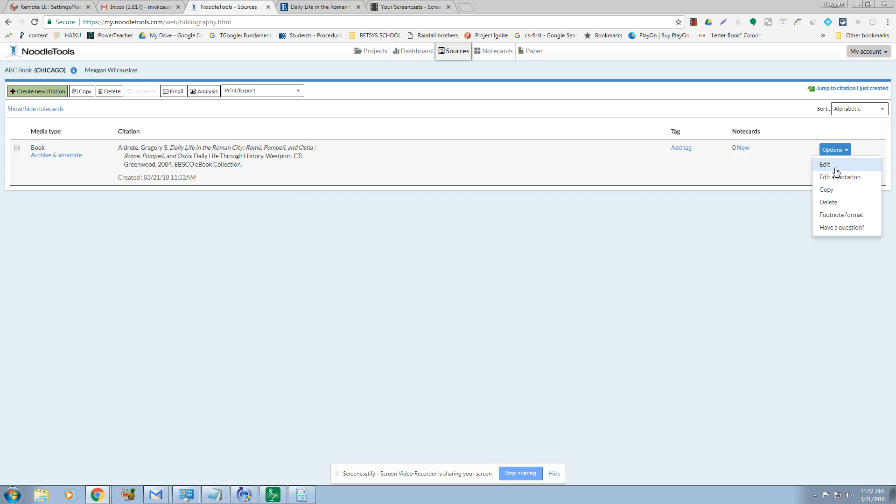
pyautogui.click(831, 215)
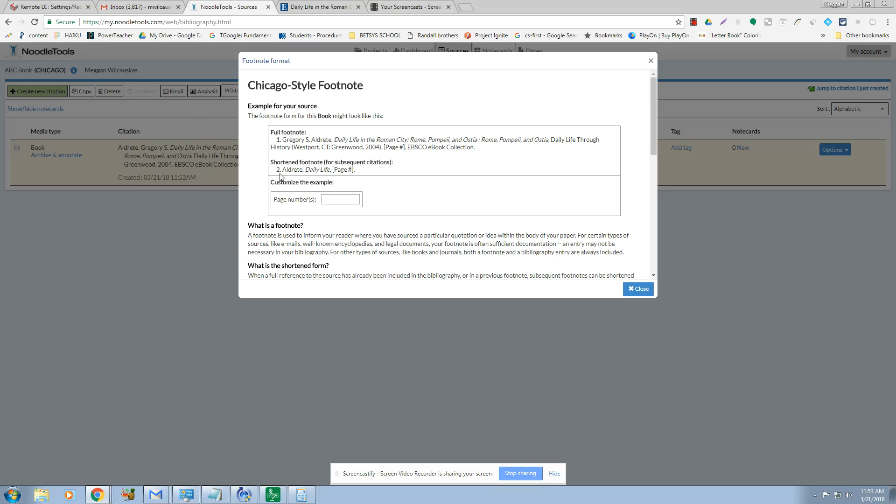
pyautogui.click(651, 61)
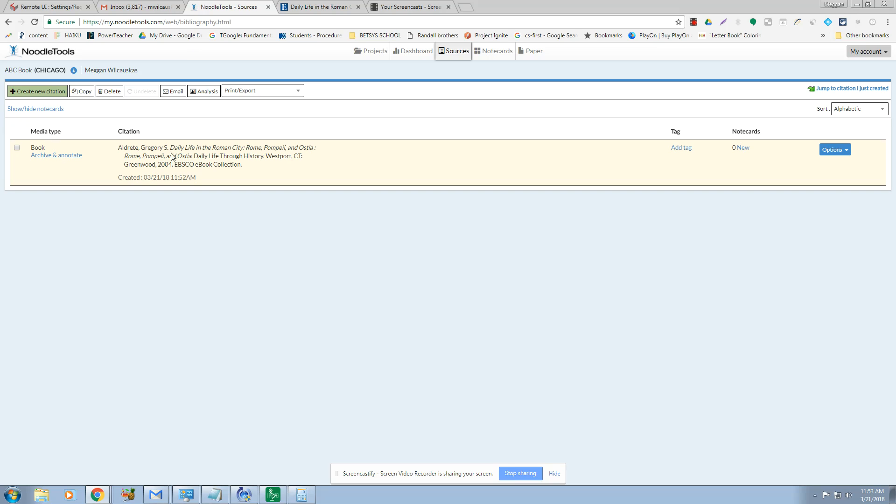
# In the source list's formatting options, try Sources Consulted as the custom header and choose to print citations only, omitting annotations
pyautogui.click(243, 93)
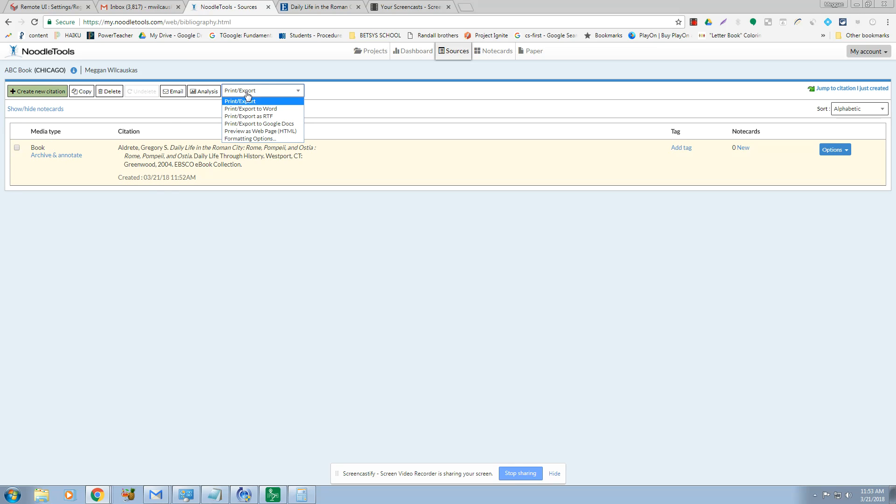
pyautogui.click(254, 138)
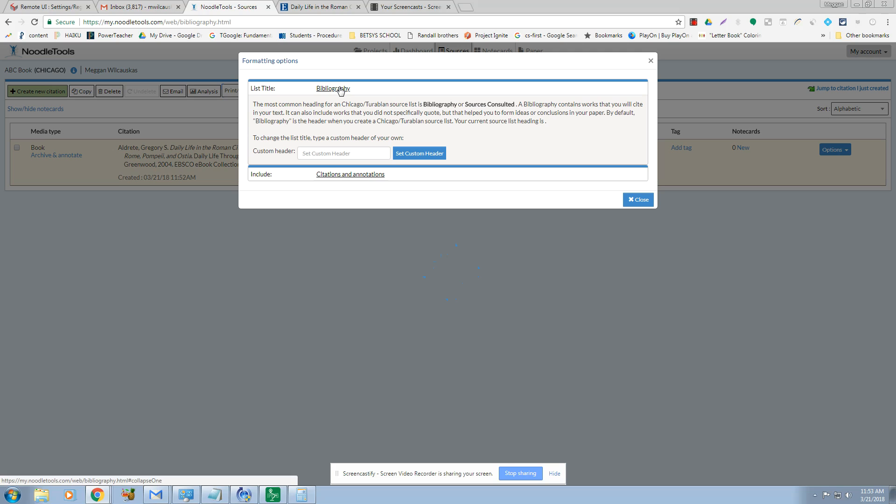
pyautogui.click(329, 154)
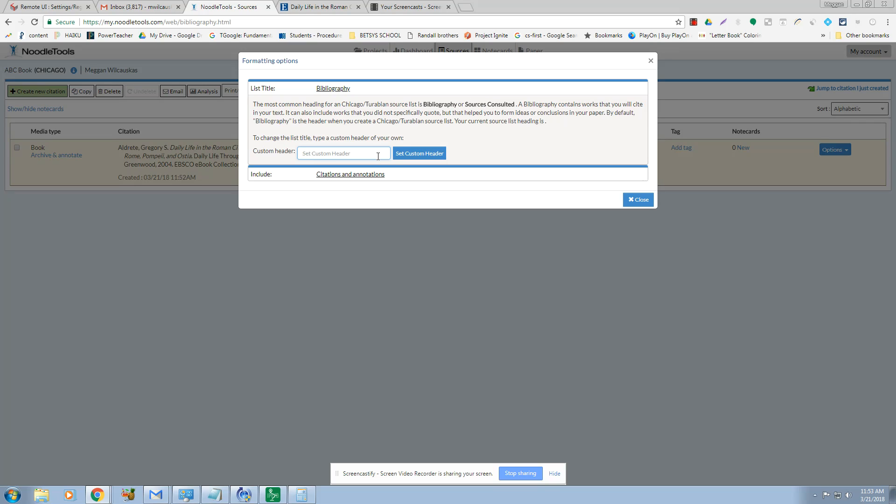
pyautogui.write('urces Consulted')
pyautogui.click(368, 174)
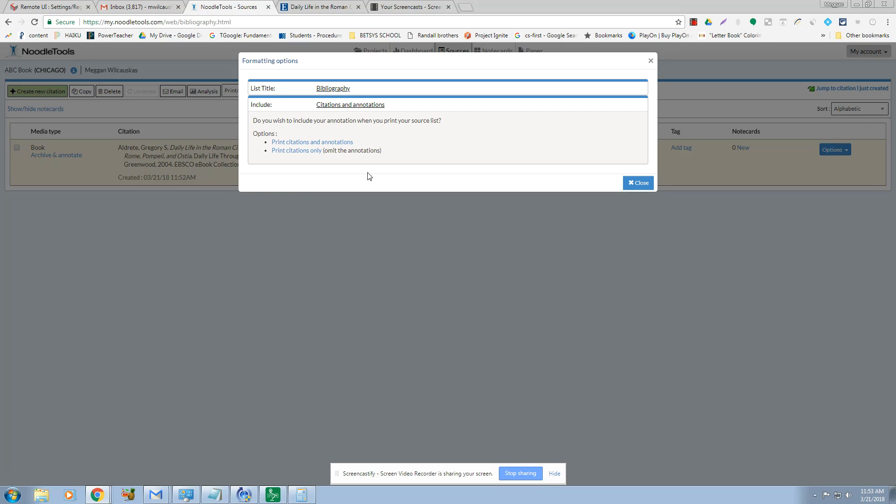
pyautogui.click(290, 151)
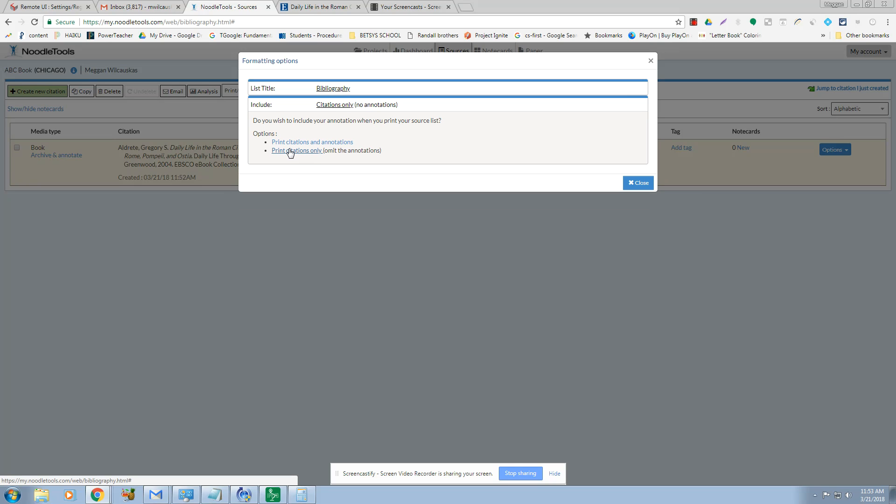
pyautogui.click(645, 184)
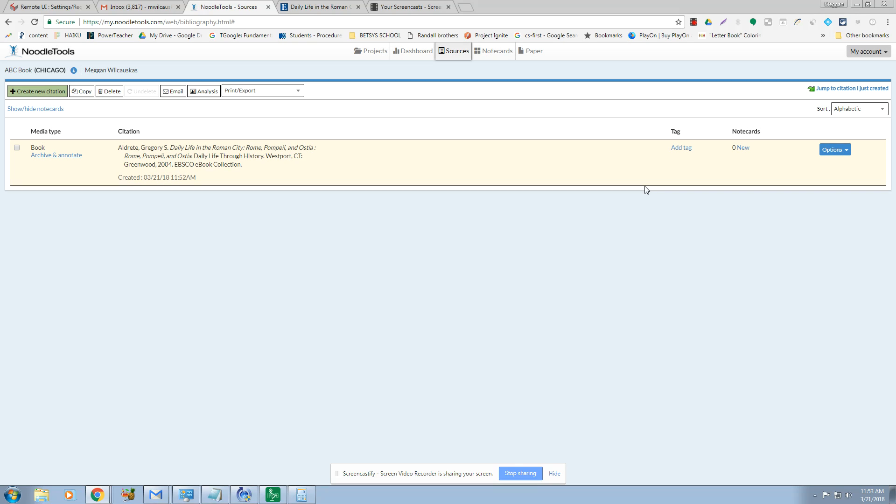
# Export the source list to Word, open the downloaded document to check the bibliography, and close it and the export message
pyautogui.click(268, 92)
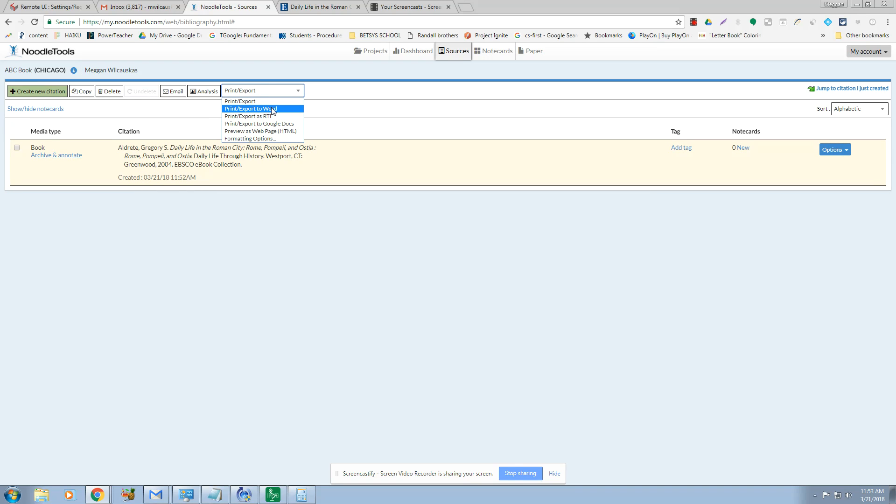
pyautogui.click(273, 109)
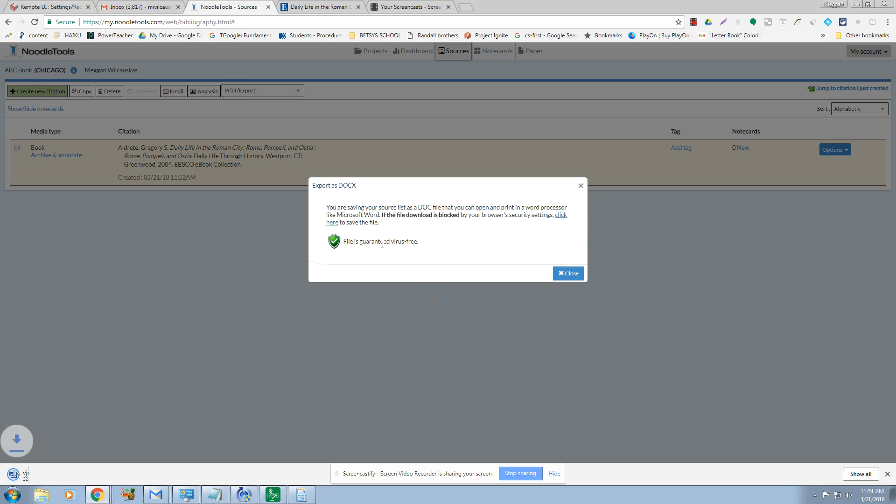
pyautogui.click(82, 479)
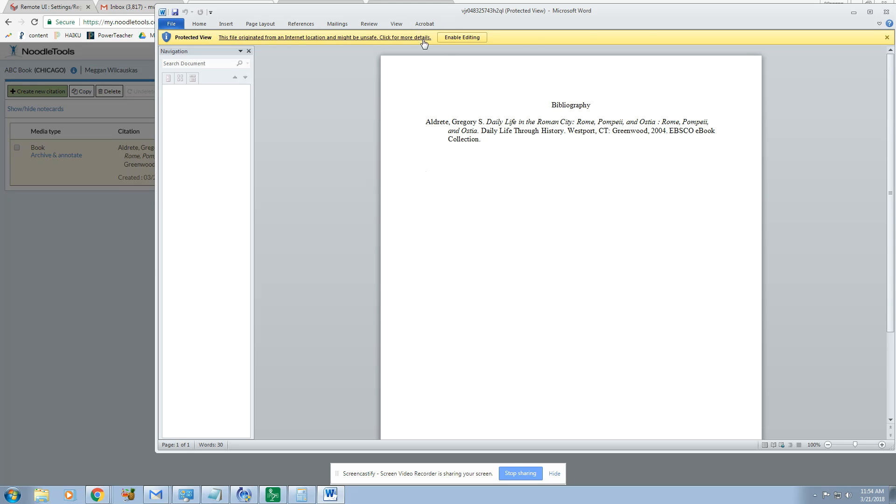
pyautogui.click(886, 12)
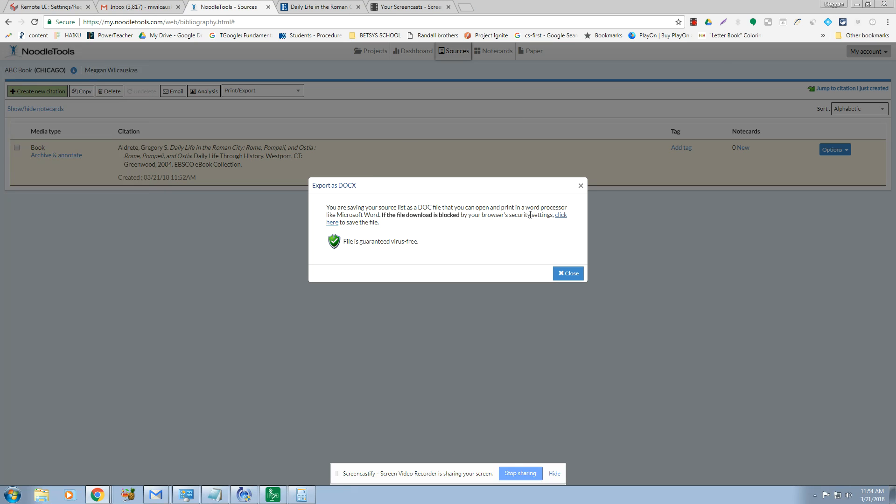
pyautogui.click(581, 186)
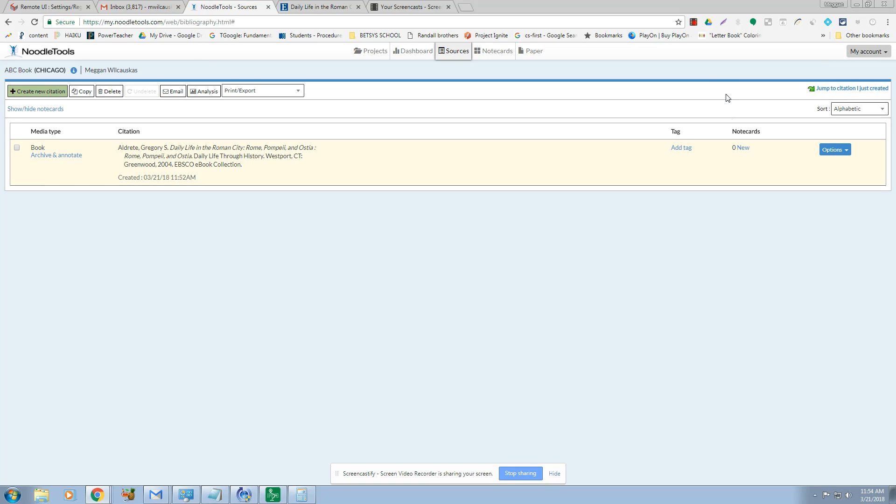
pyautogui.click(694, 23)
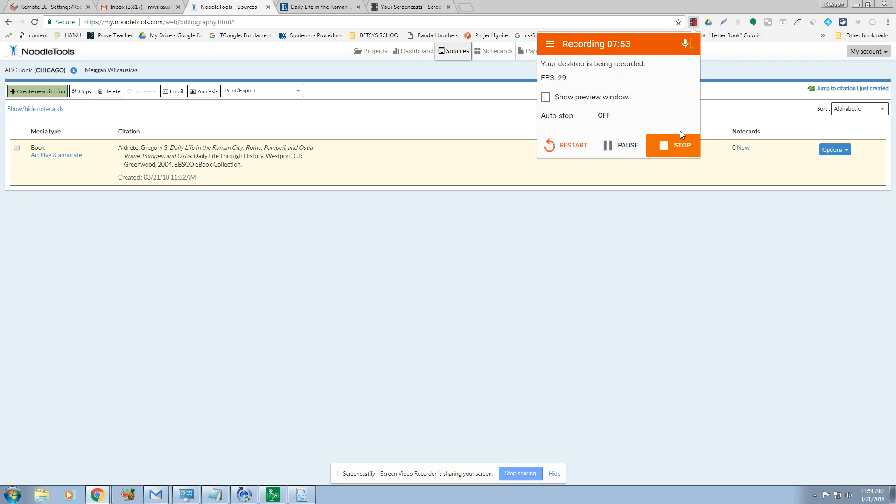